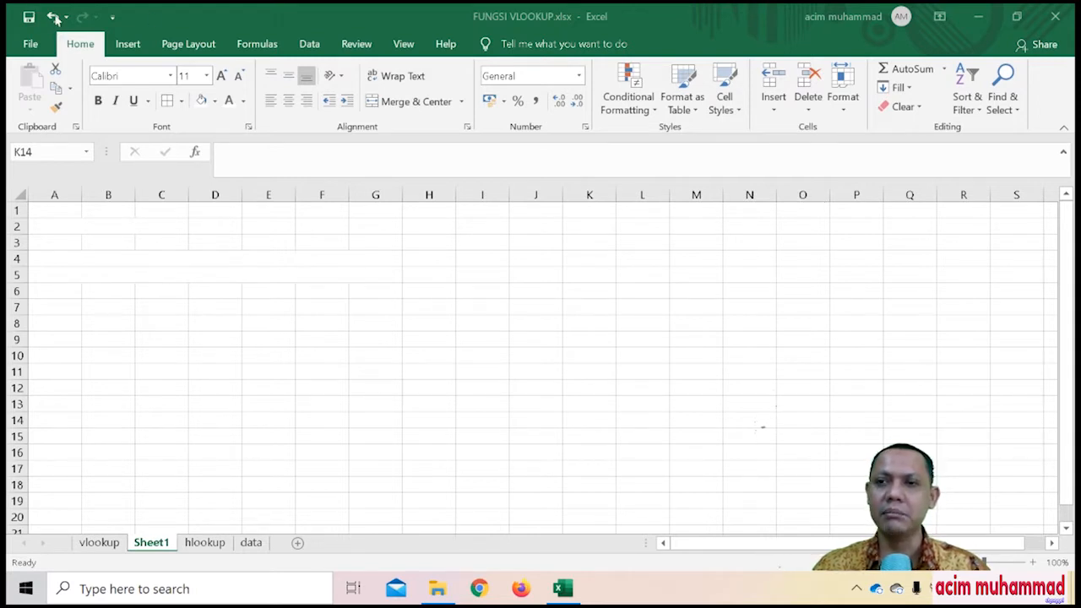
# Step: Undo the last change to the table-reading function notes in A2:G5 on Sheet1 and deselect the range
pyautogui.click(233, 244)
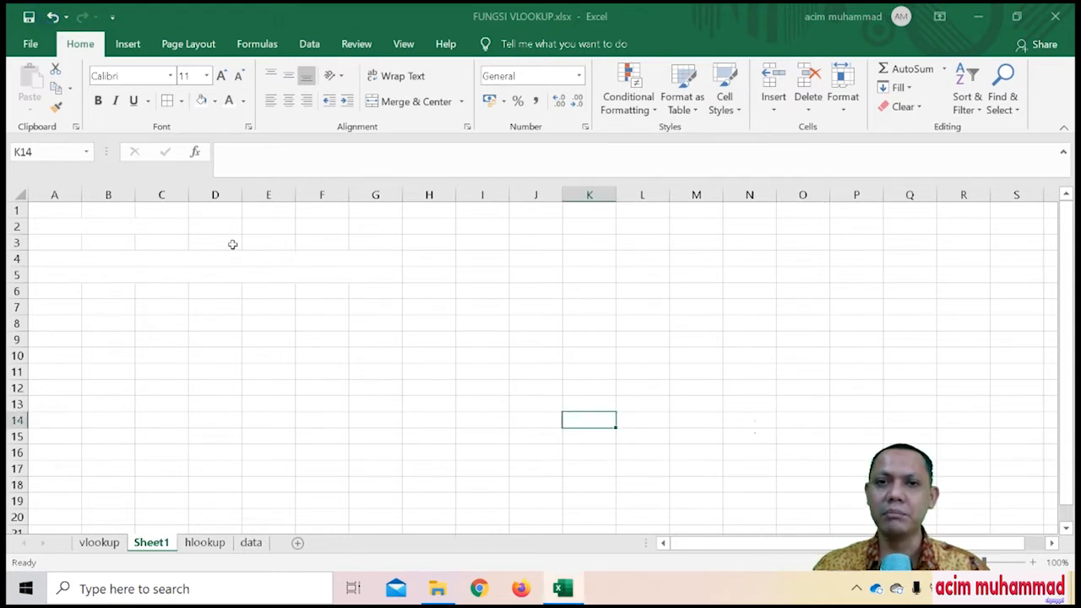
pyautogui.click(52, 17)
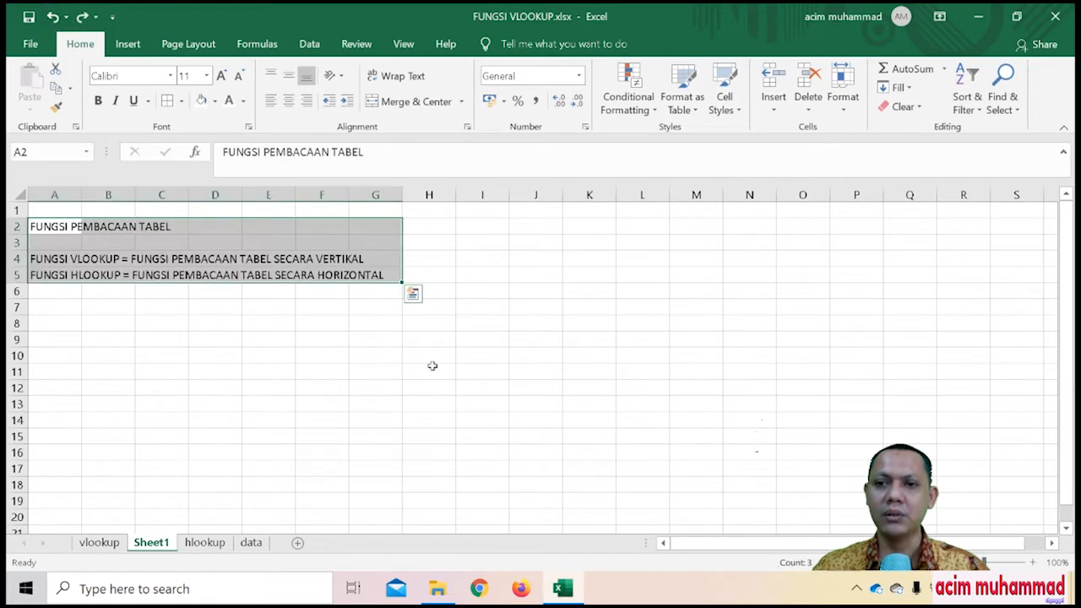
pyautogui.click(481, 404)
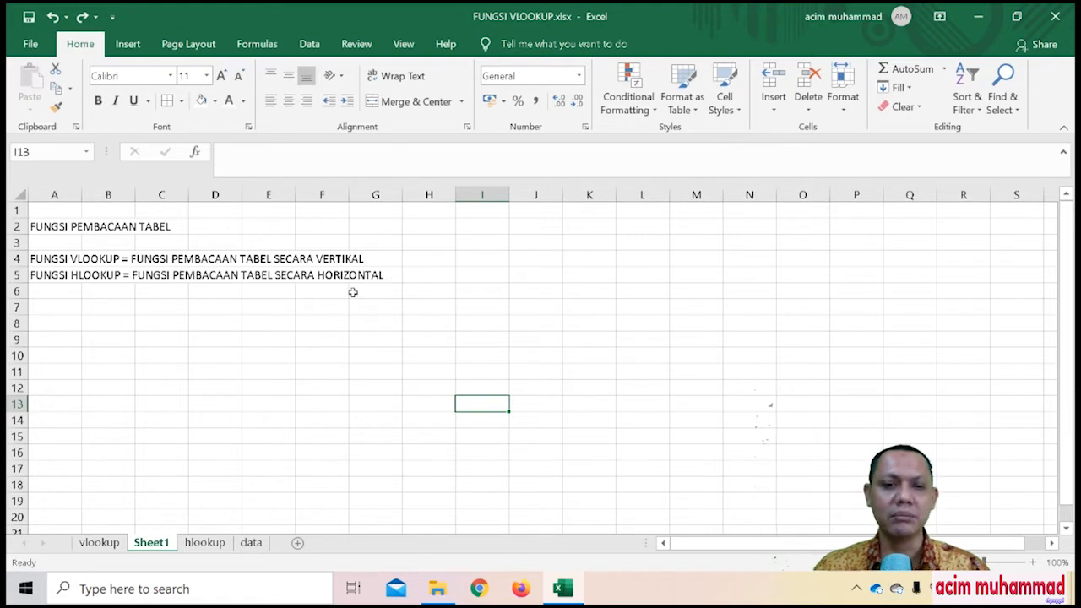
# Step: Examine the vertical property price table, the horizontal data and the transaction table on the data sheet
pyautogui.click(253, 545)
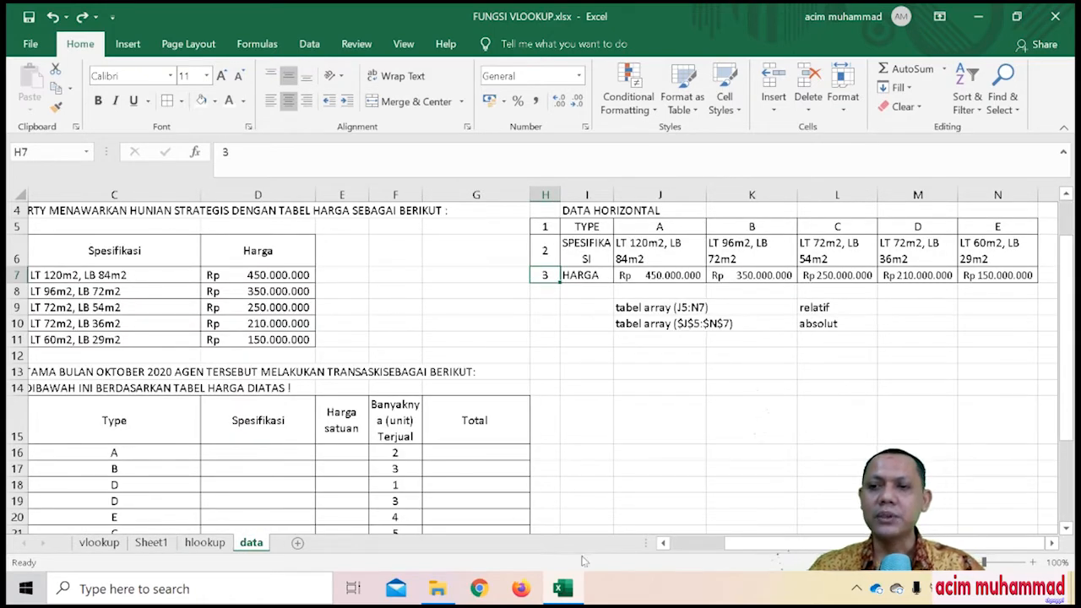
pyautogui.moveTo(746, 546); pyautogui.dragTo(615, 527)
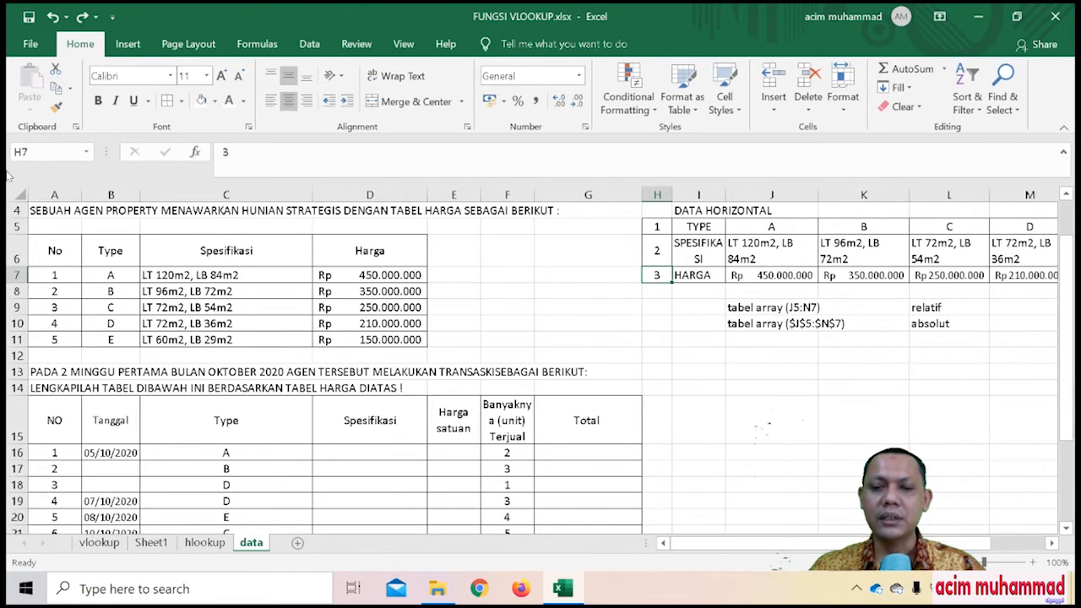
pyautogui.moveTo(32, 212); pyautogui.dragTo(575, 363)
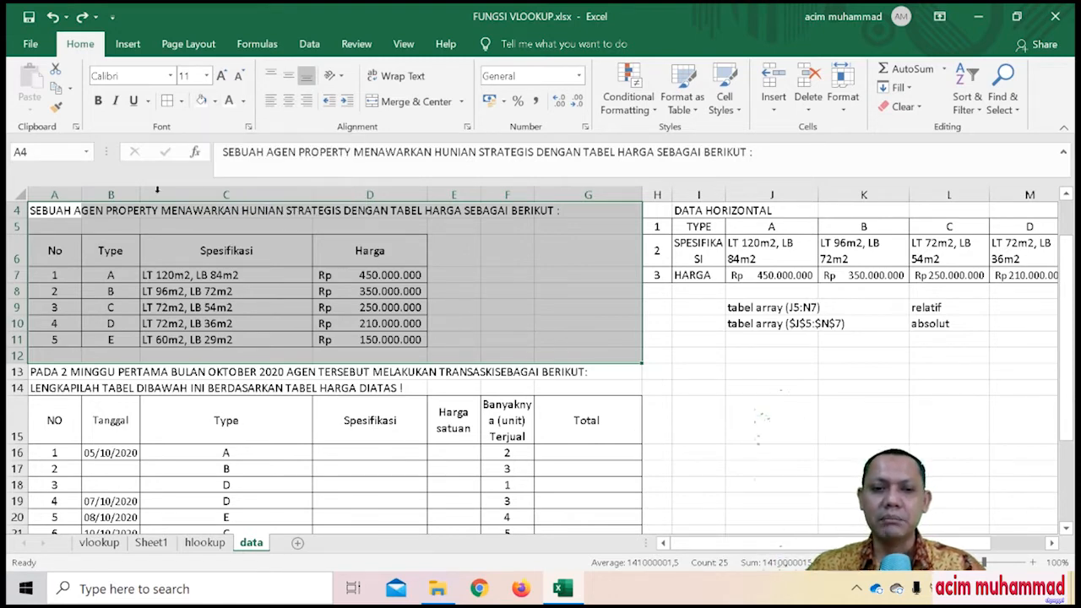
pyautogui.click(683, 353)
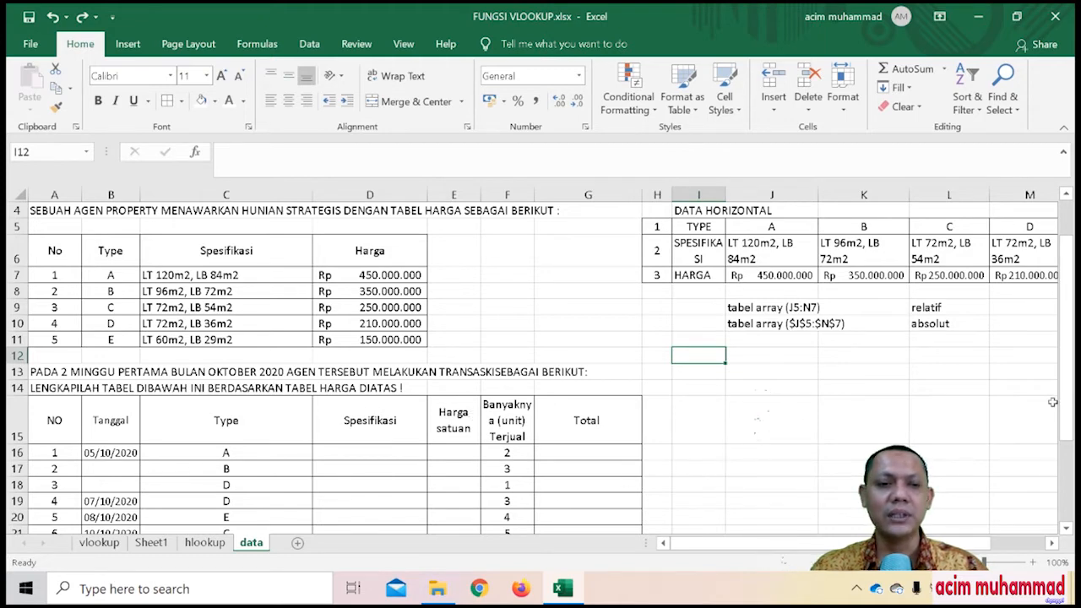
pyautogui.scroll(-2, 1069, 408)
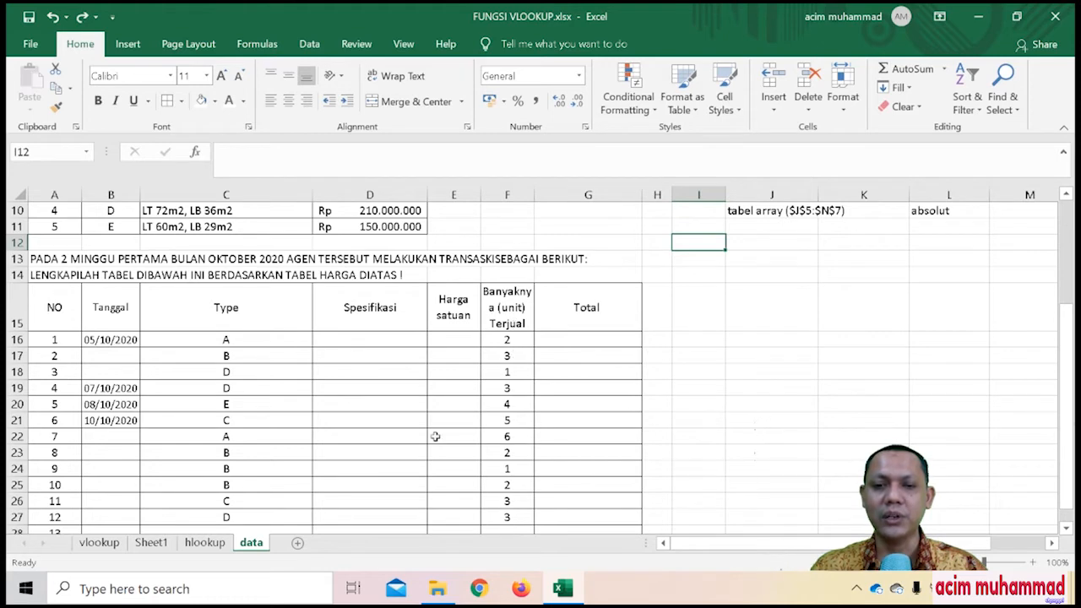
pyautogui.scroll(2, 485, 390)
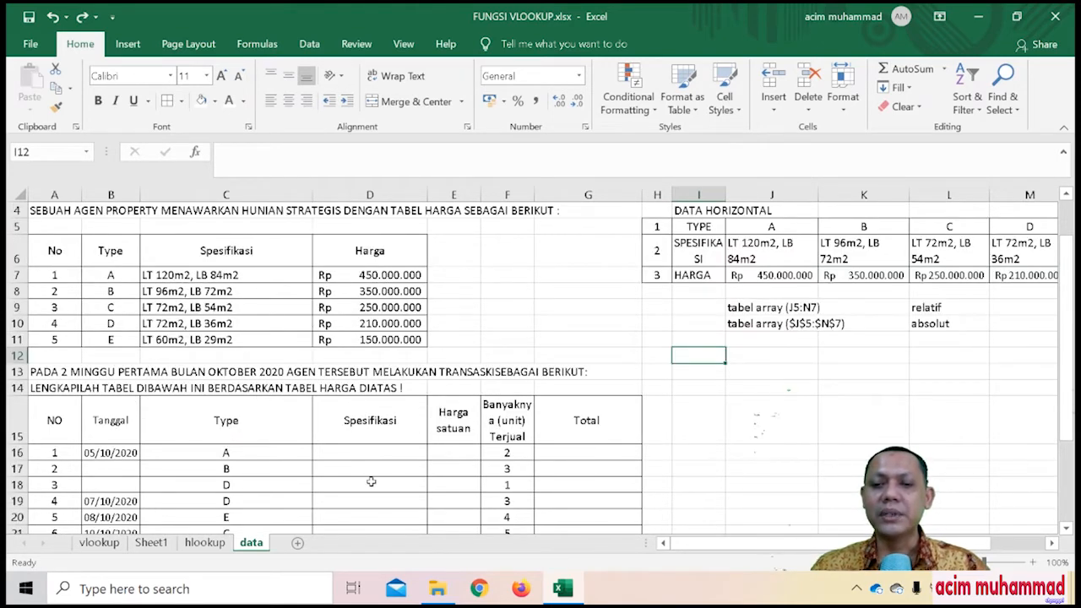
pyautogui.scroll(-1, 427, 448)
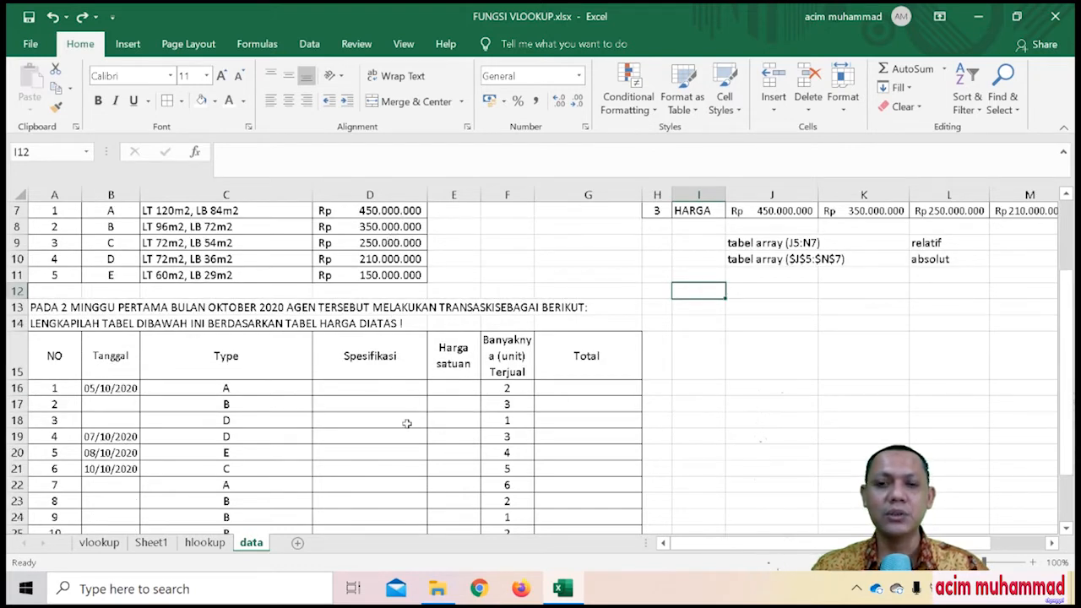
pyautogui.scroll(1, 406, 424)
pyautogui.scroll(1, 407, 424)
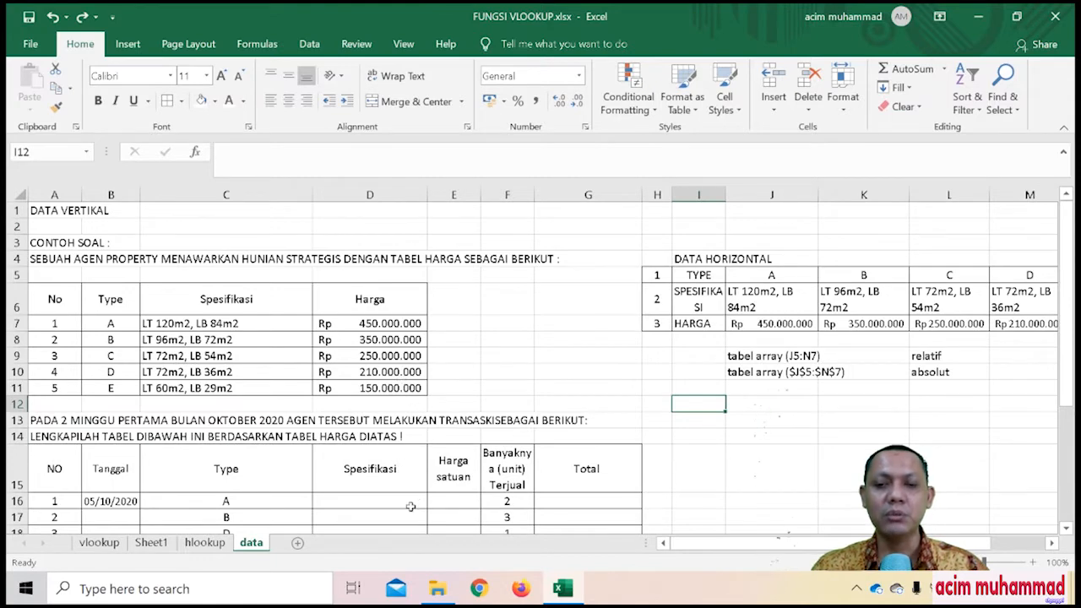
pyautogui.scroll(-1, 410, 507)
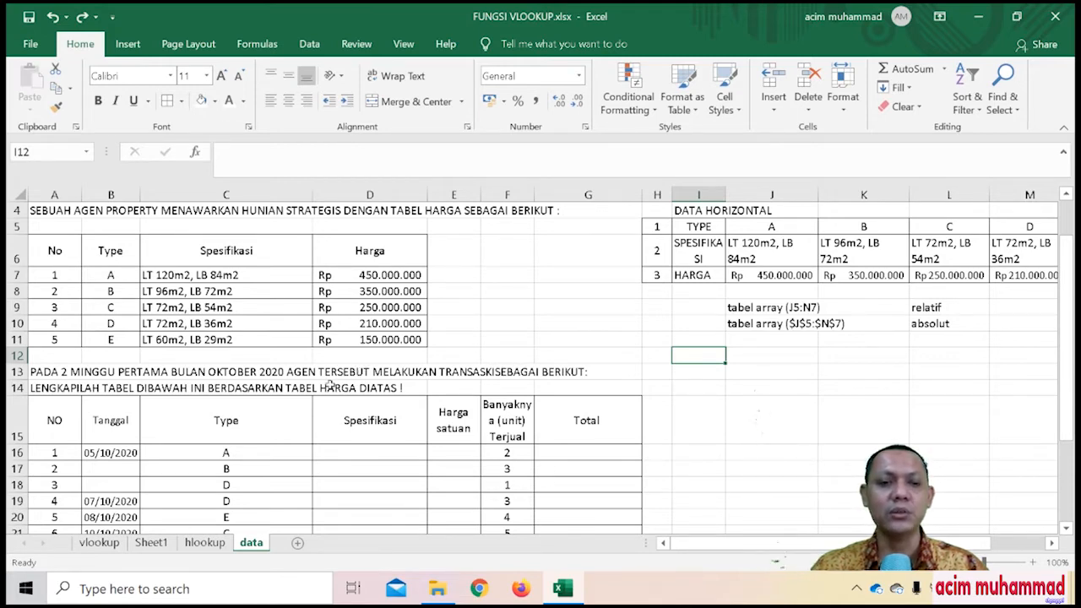
# Step: Start a VLOOKUP formula in the first Spesifikasi cell, D6, of the vlookup sheet with C6 as the lookup value
pyautogui.click(99, 544)
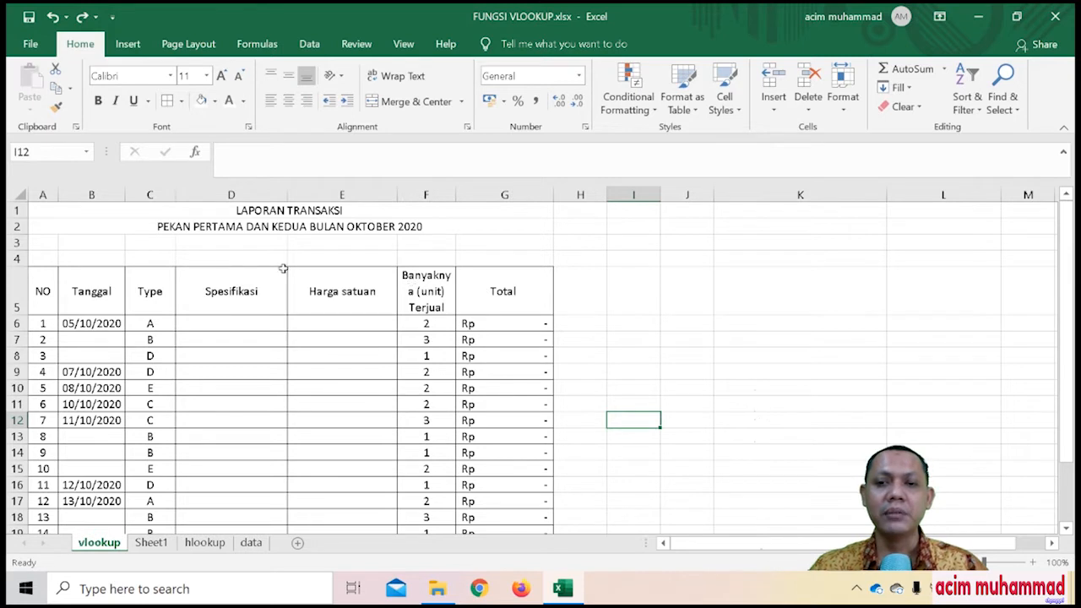
pyautogui.click(234, 322)
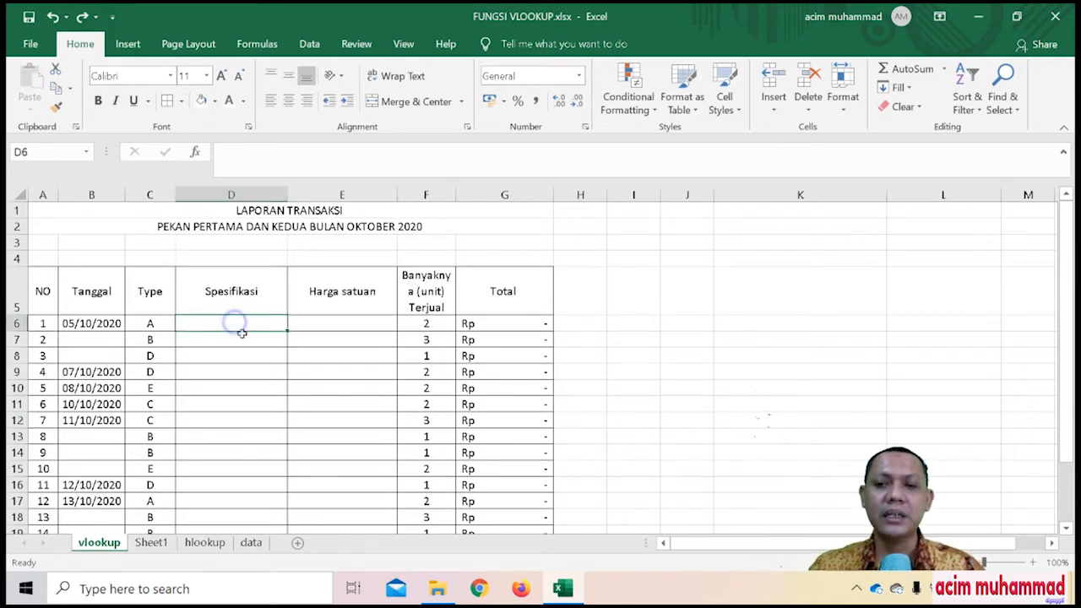
pyautogui.write('=')
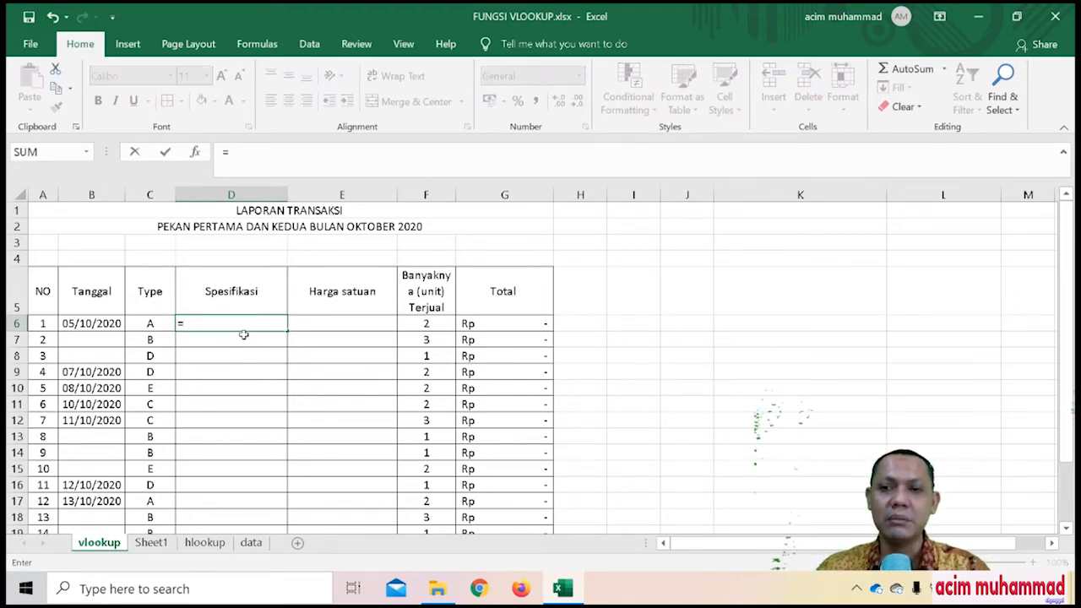
pyautogui.write('V')
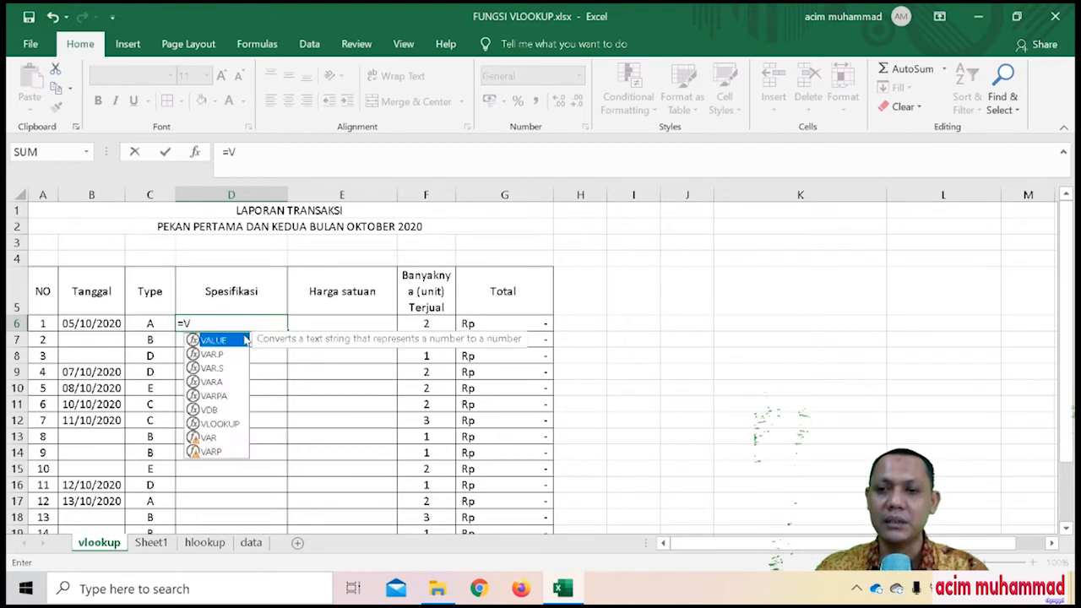
pyautogui.write('L')
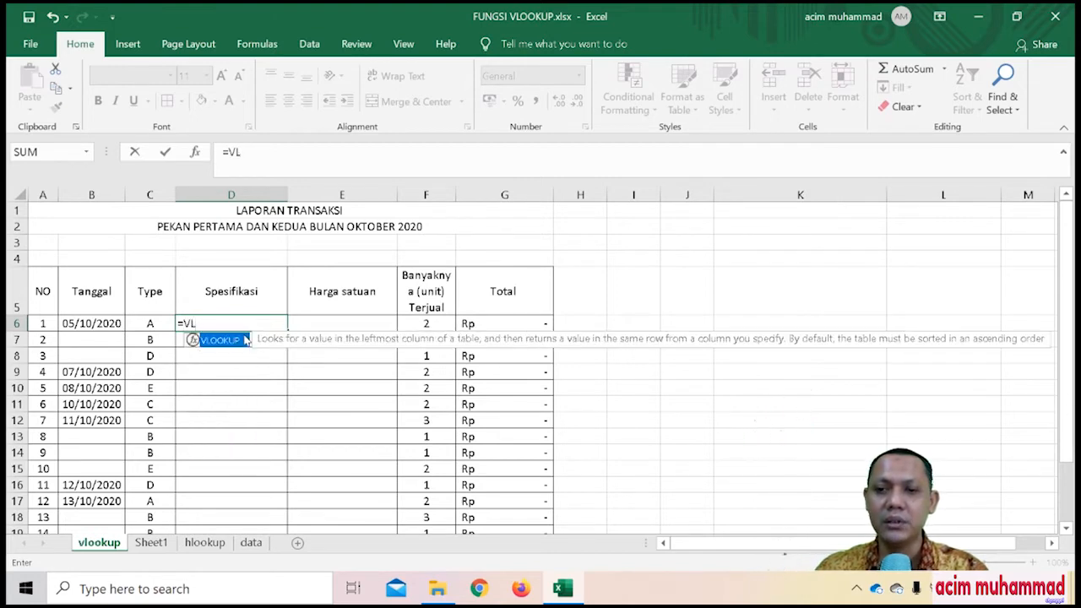
pyautogui.write('OOKUP')
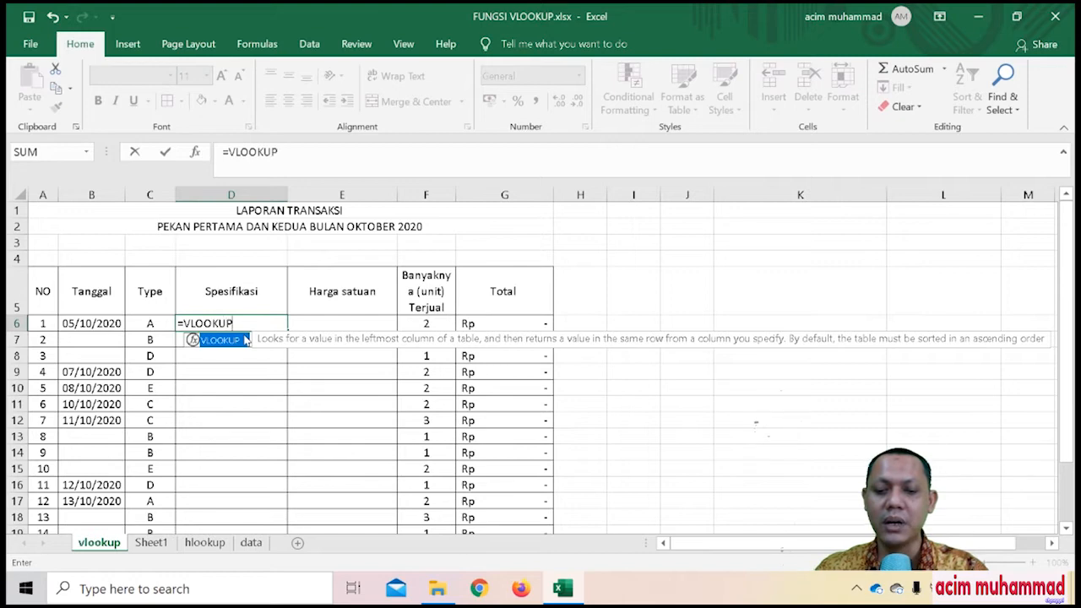
pyautogui.doubleClick(246, 339)
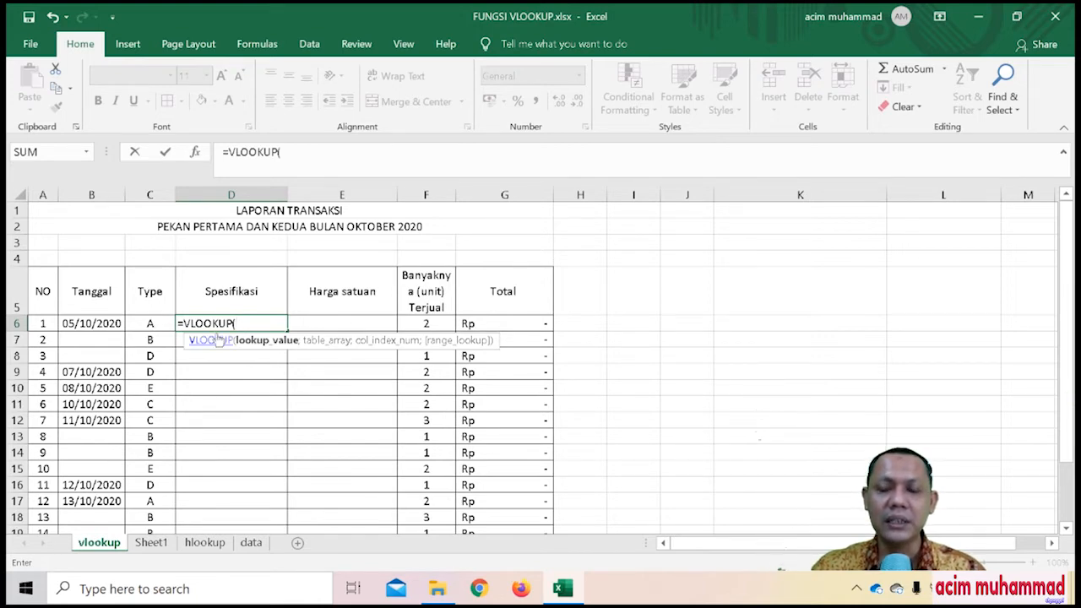
pyautogui.click(155, 324)
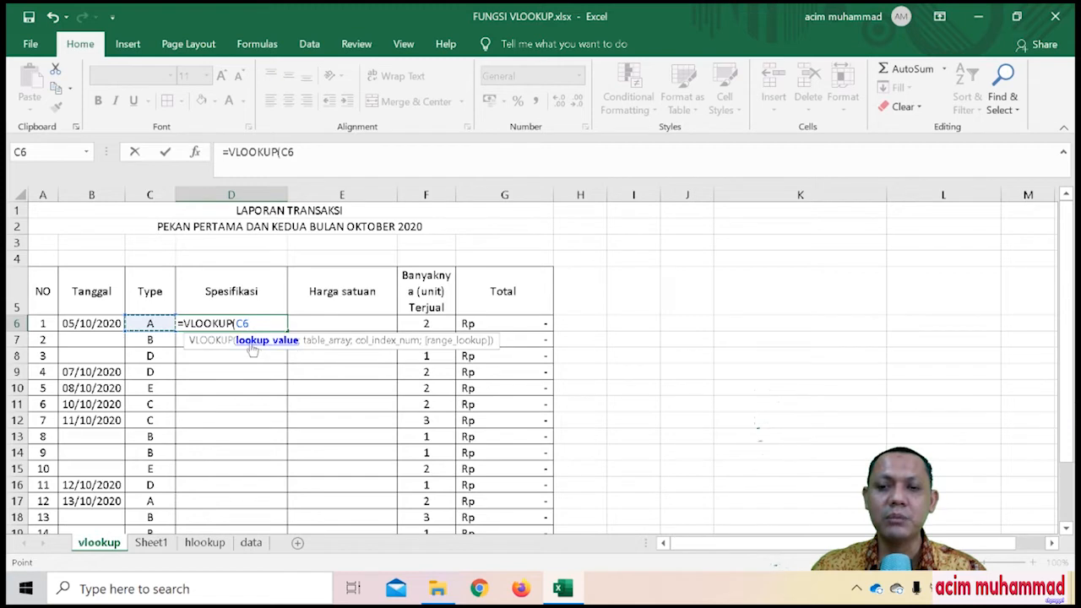
pyautogui.write(';')
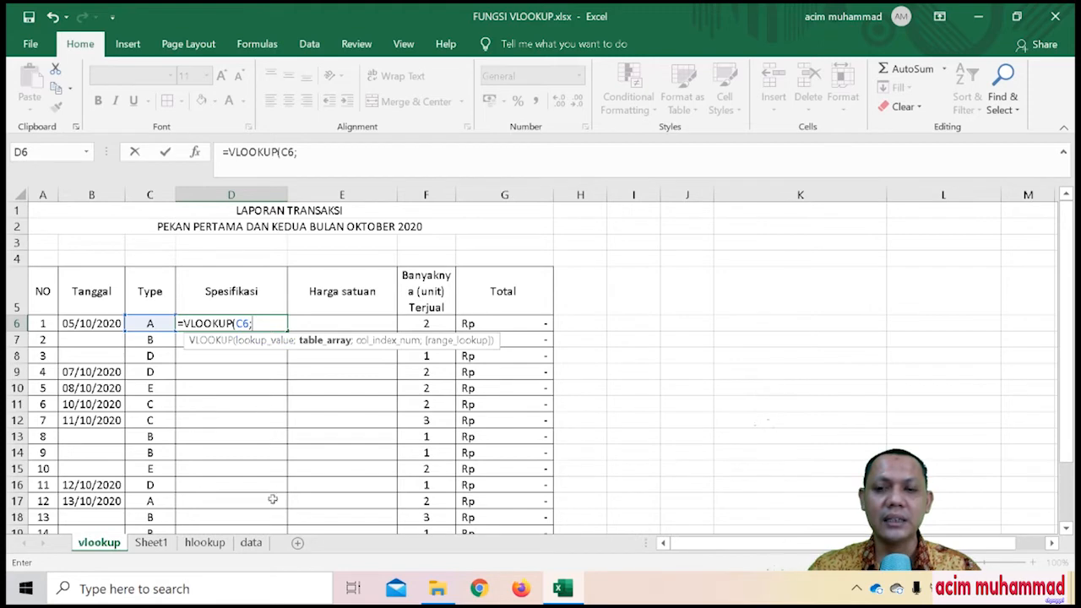
# Step: Add data!B7:data!D11 as the formula's table array and 2 as its column index, and close the parenthesis
pyautogui.click(253, 543)
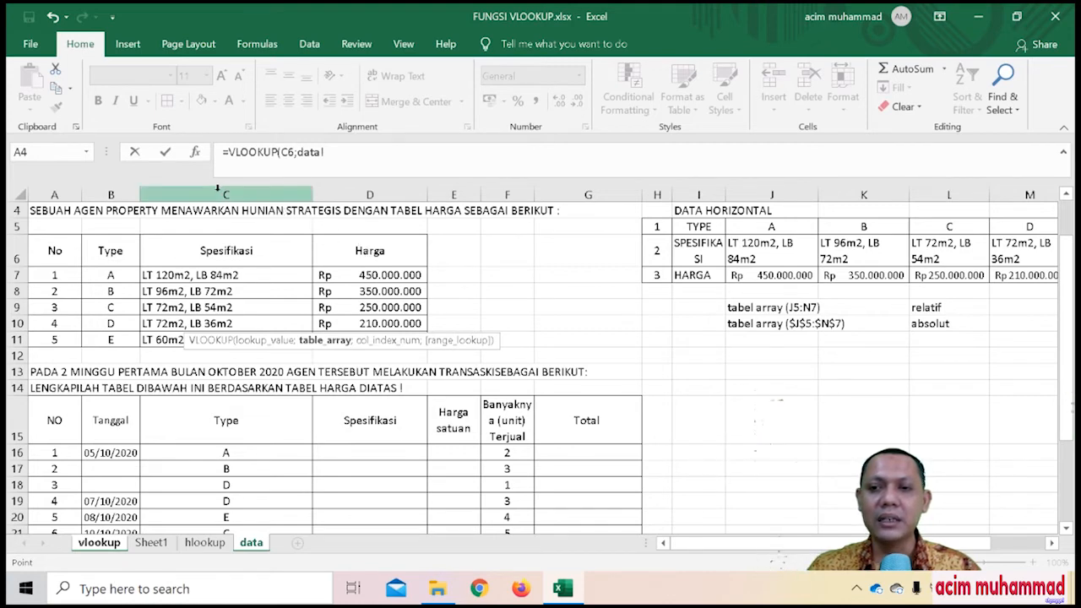
pyautogui.click(112, 276)
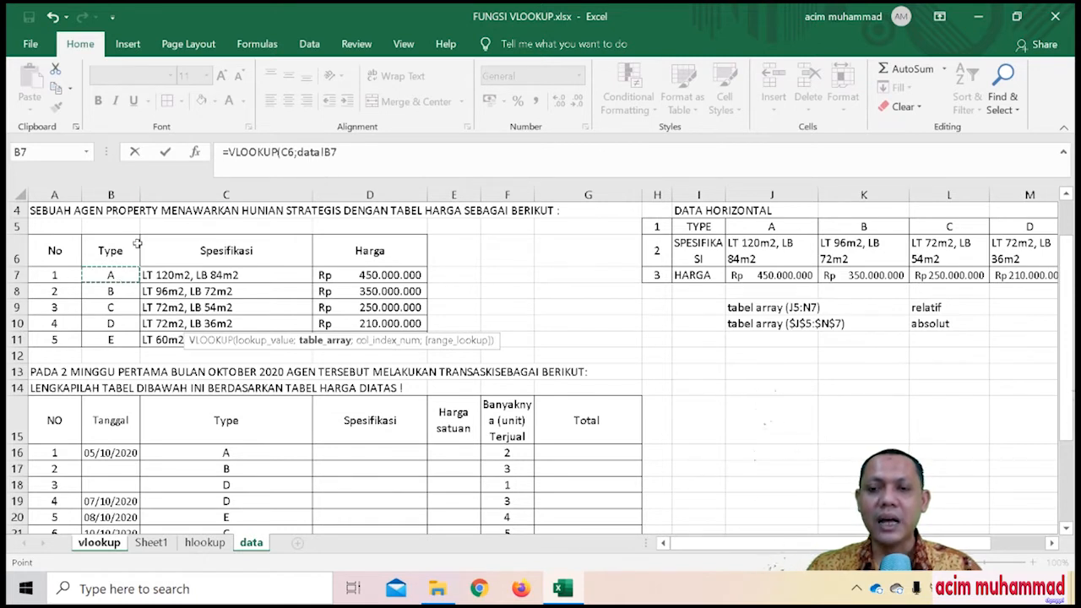
pyautogui.click(348, 153)
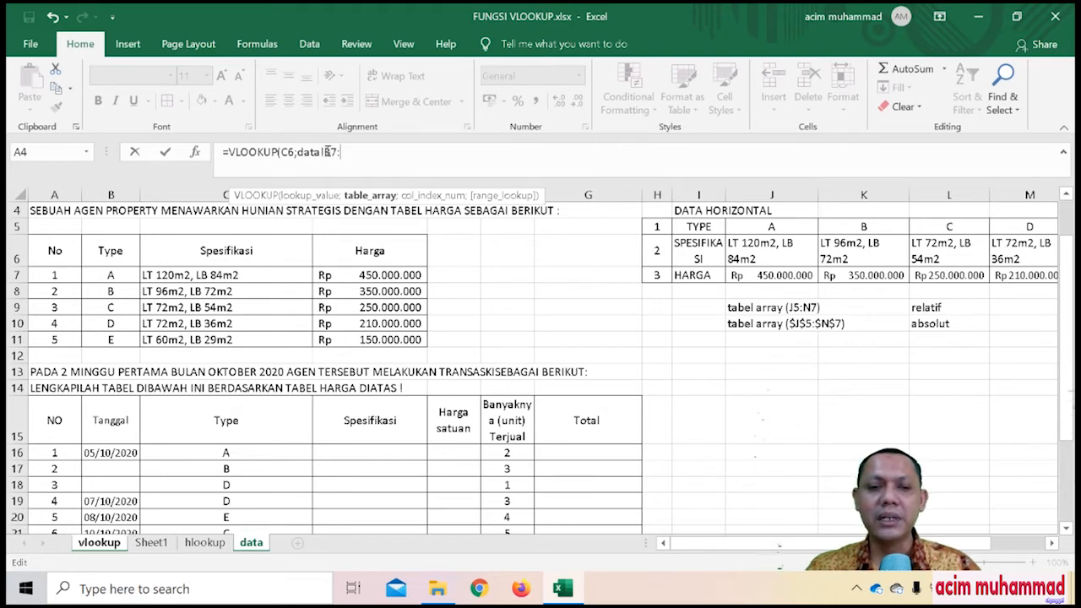
pyautogui.click(399, 340)
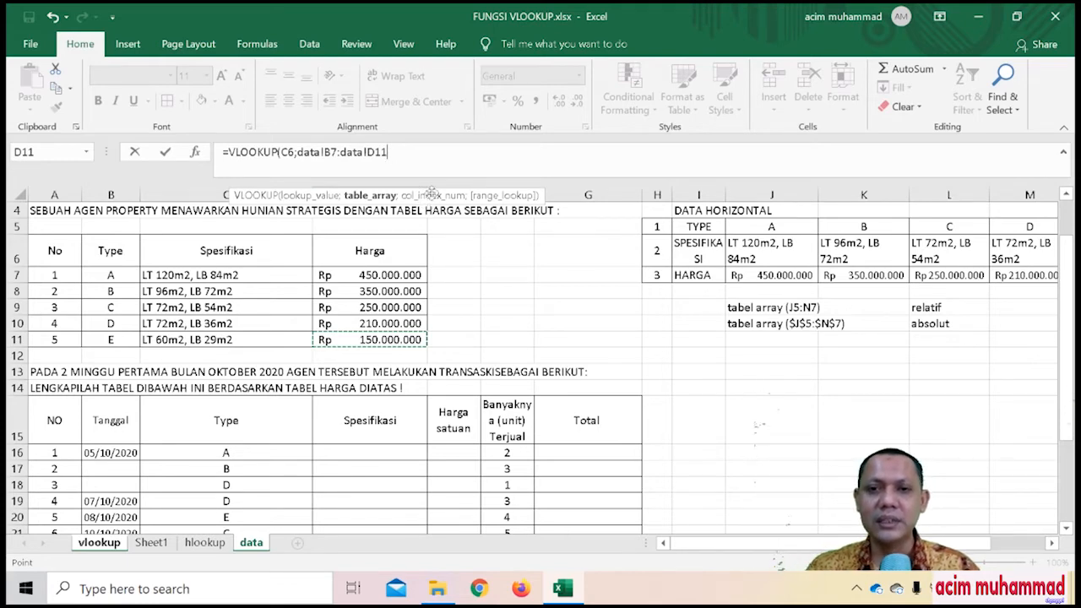
pyautogui.write(';2')
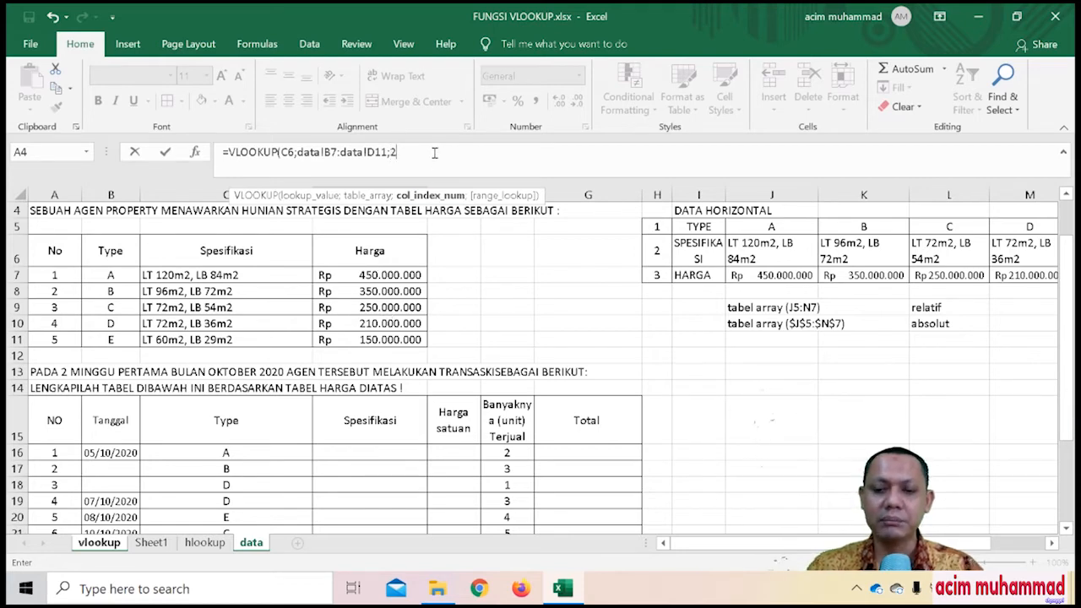
pyautogui.write(')')
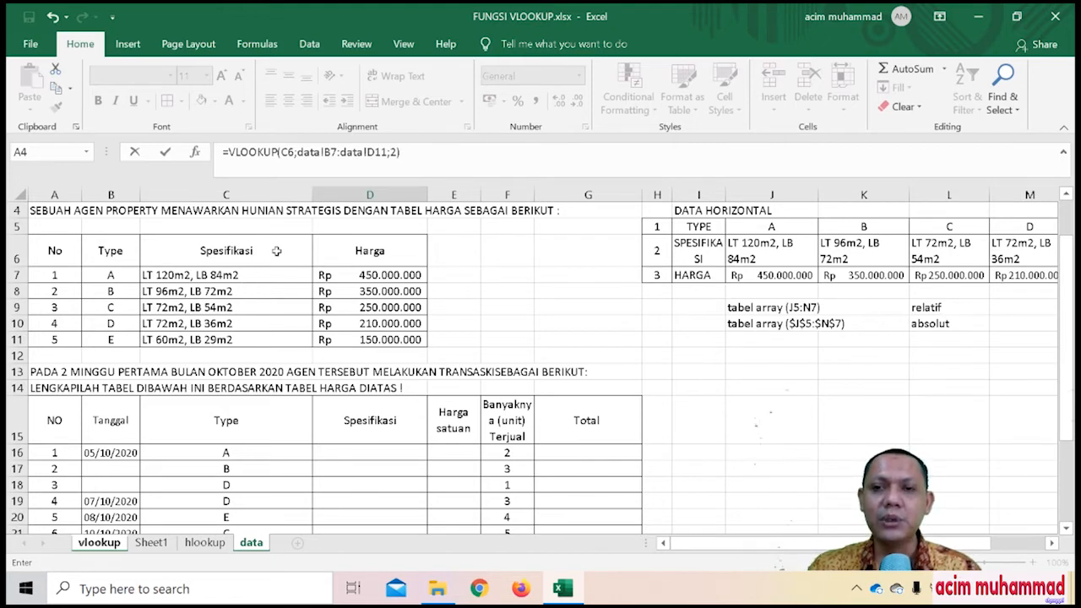
# Step: Make the table array absolute as data!$B$7:data!$D$11 and commit the VLOOKUP formula
pyautogui.click(323, 152)
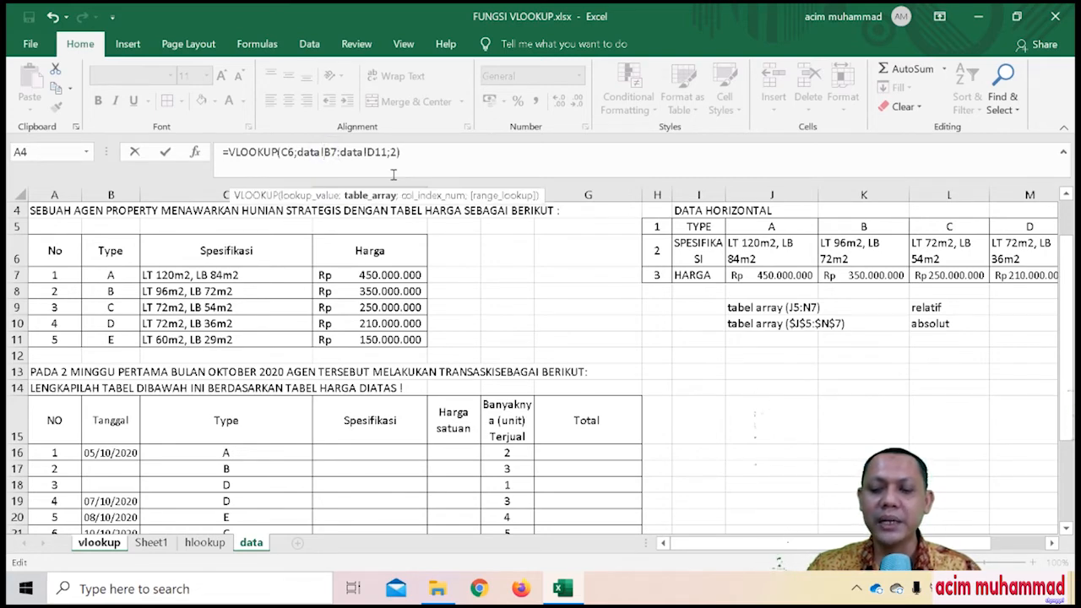
pyautogui.write('$')
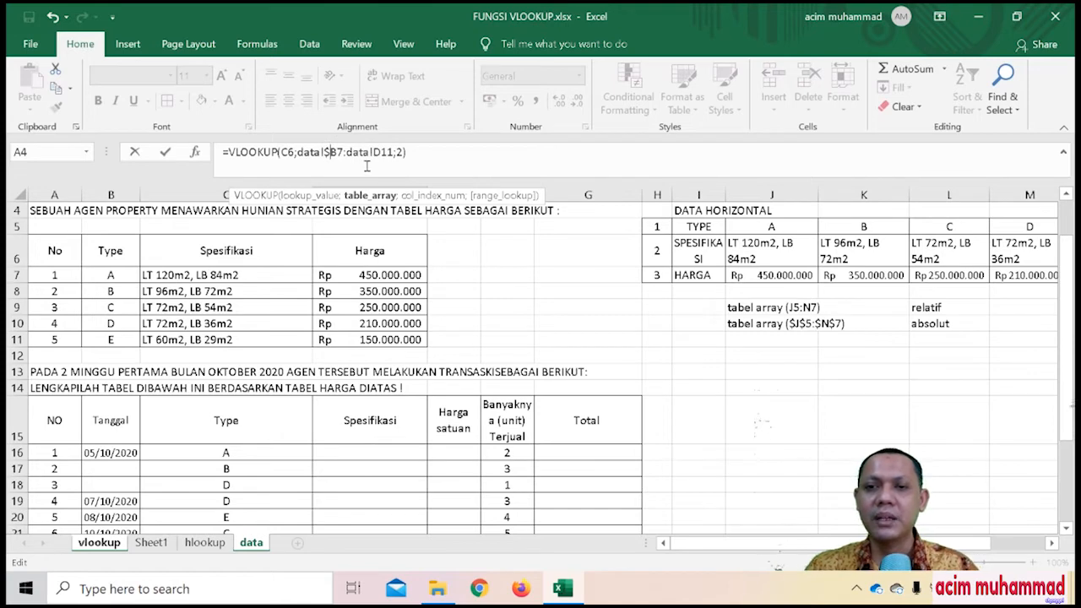
pyautogui.click(337, 152)
pyautogui.write('$')
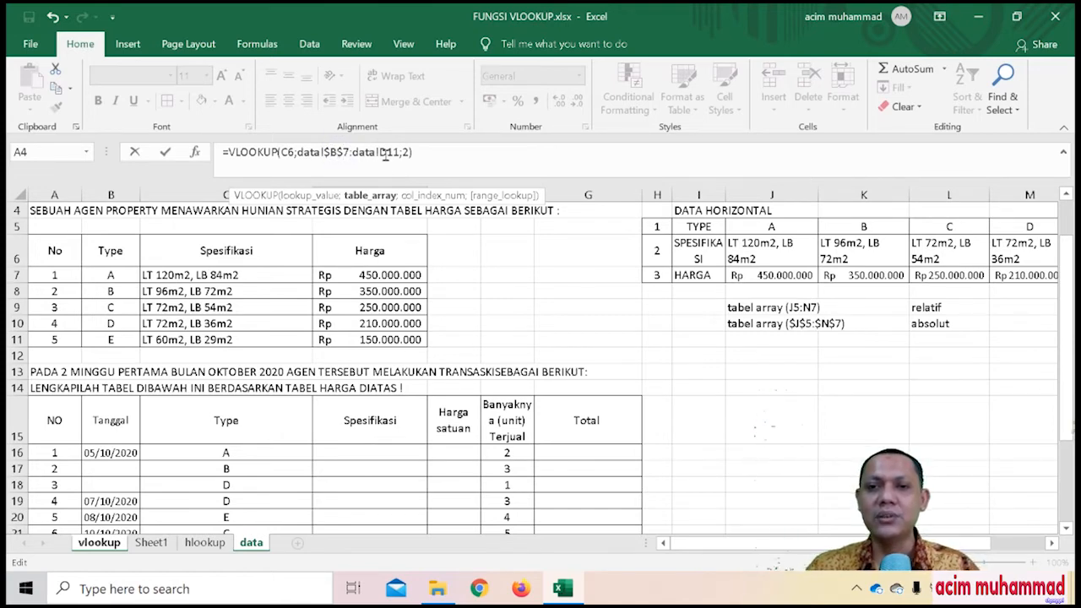
pyautogui.click(378, 153)
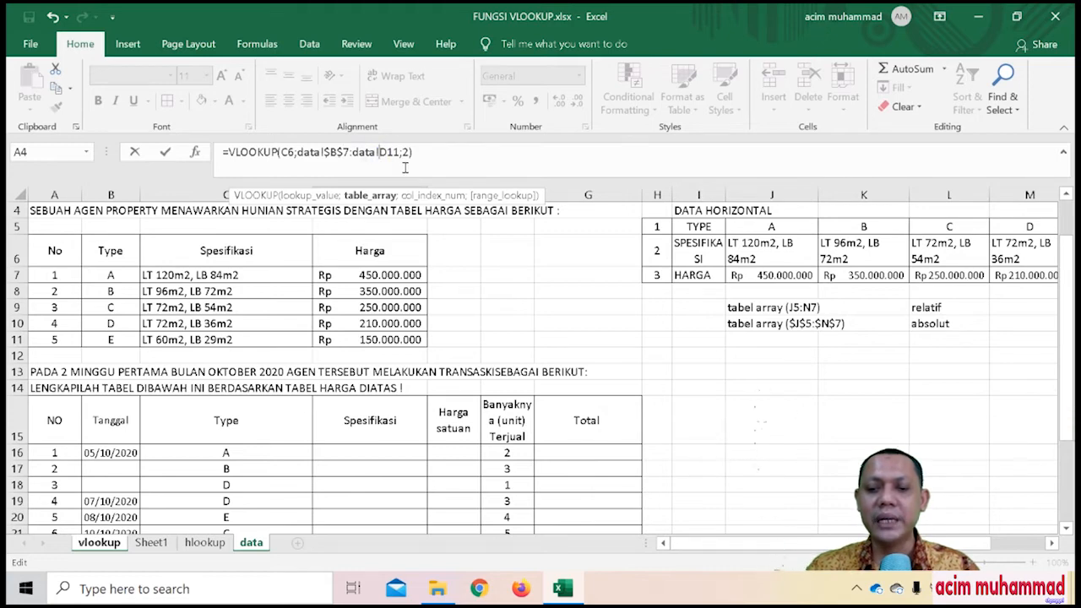
pyautogui.write('$')
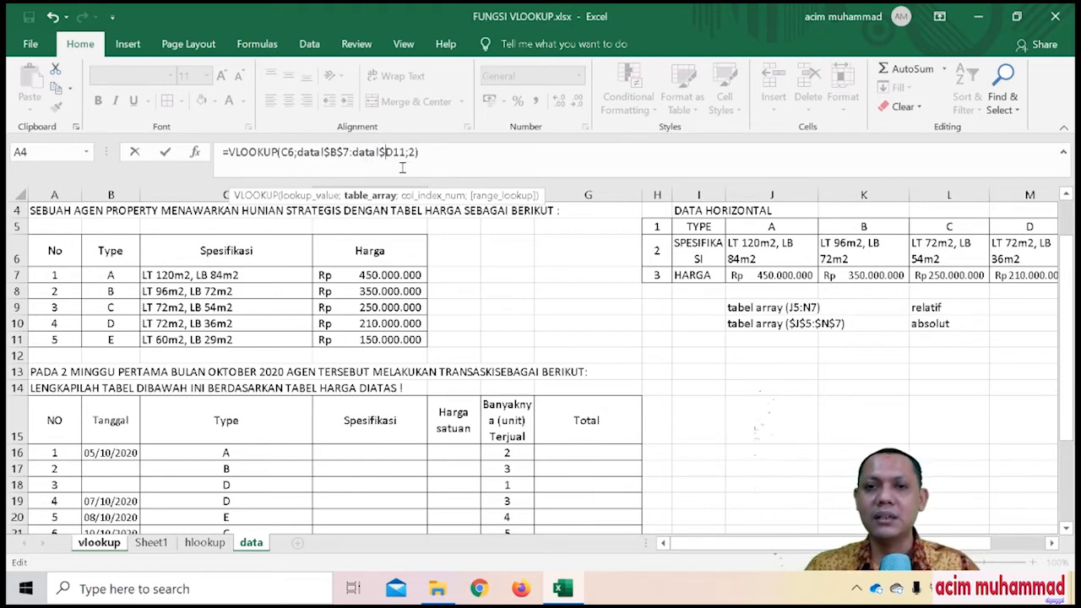
pyautogui.click(399, 152)
pyautogui.write('$')
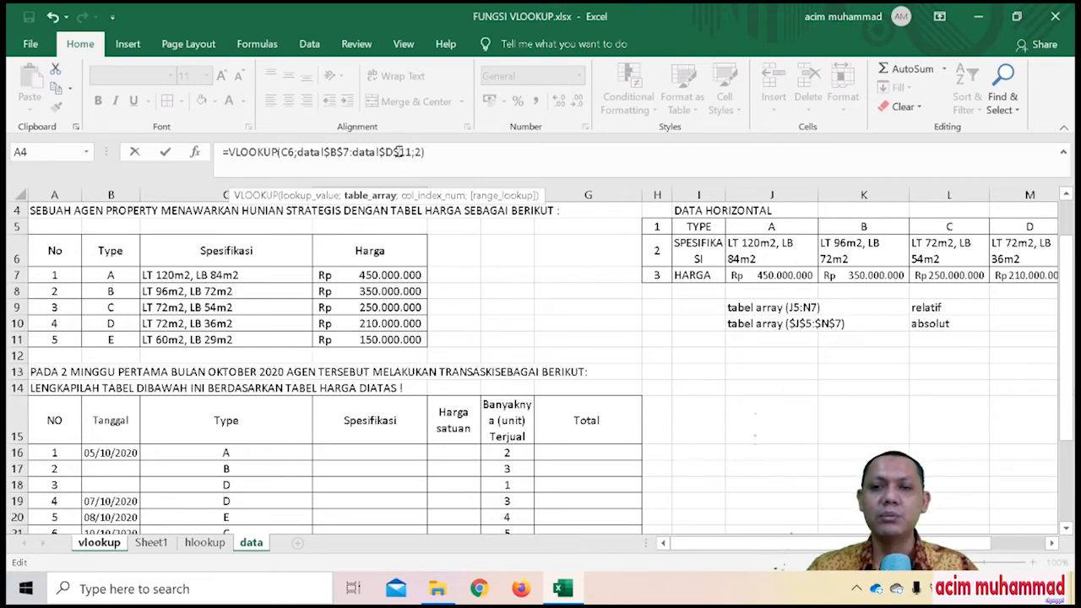
pyautogui.click(451, 153)
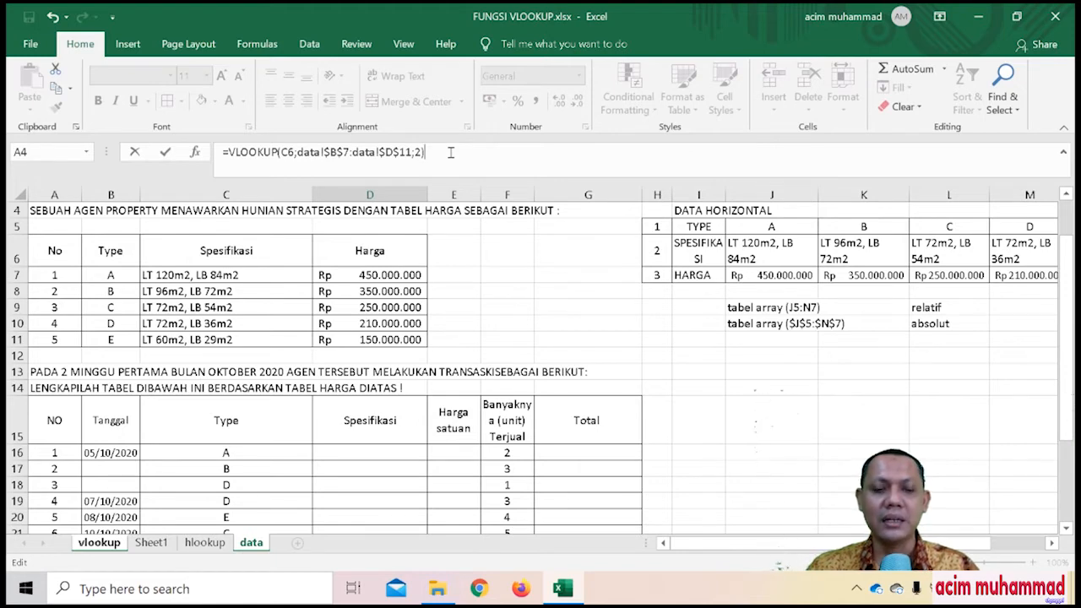
pyautogui.press('Return')
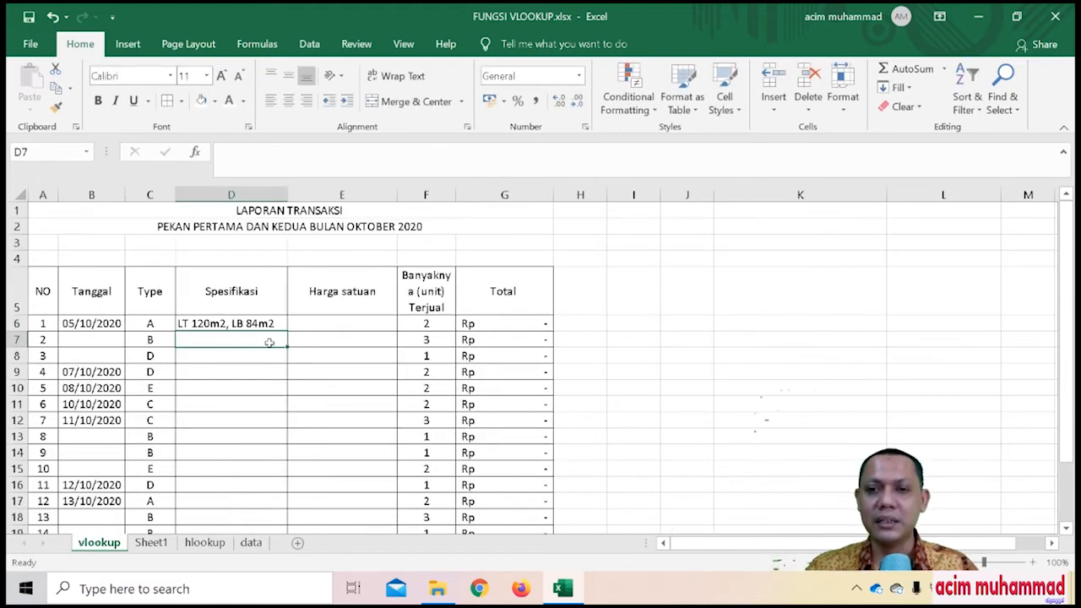
# Step: Fill the Spesifikasi VLOOKUP formula from D6 down through D19
pyautogui.click(270, 325)
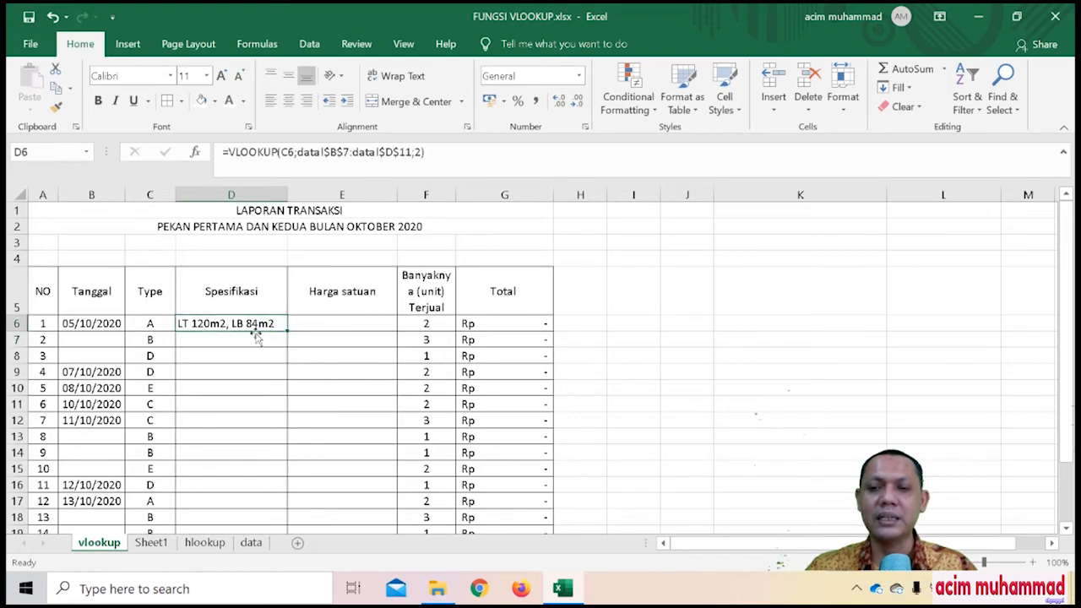
pyautogui.scroll(-3, 236, 359)
pyautogui.scroll(3, 236, 379)
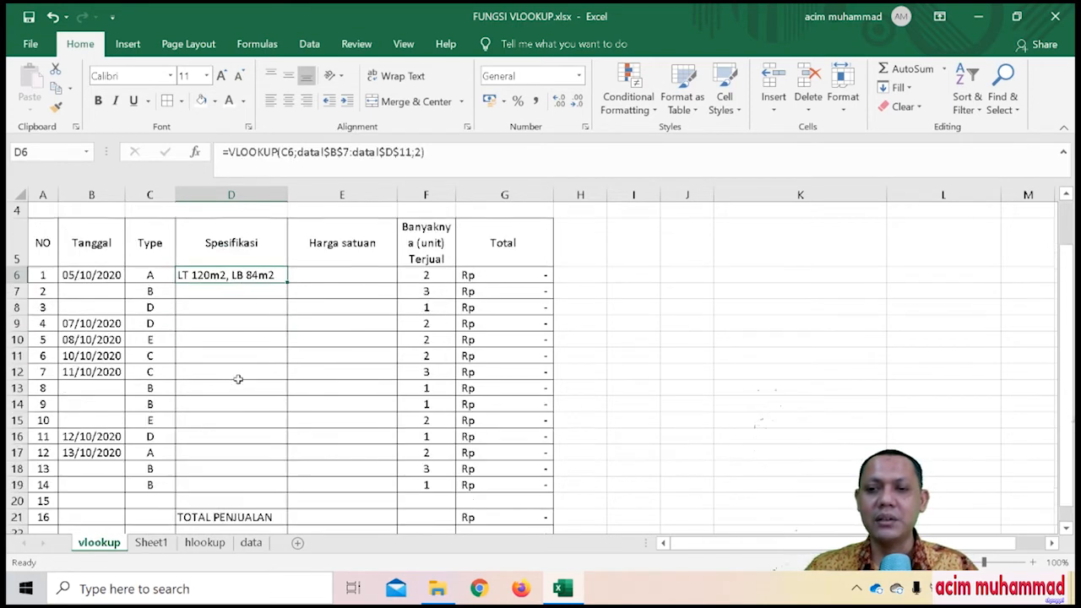
pyautogui.scroll(-3, 218, 386)
pyautogui.scroll(3, 230, 363)
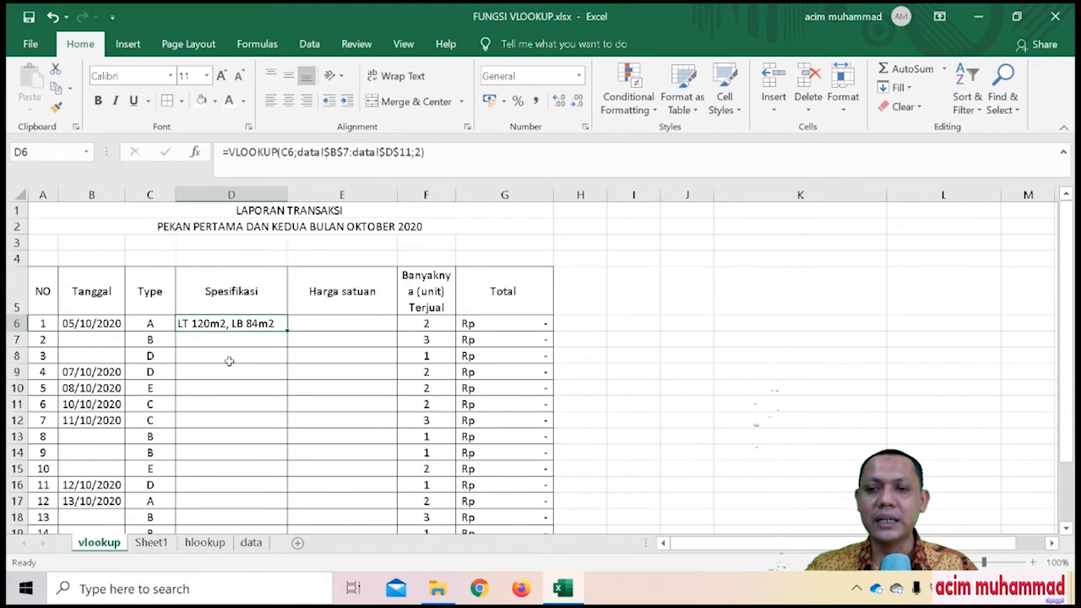
pyautogui.moveTo(287, 331); pyautogui.dragTo(305, 497)
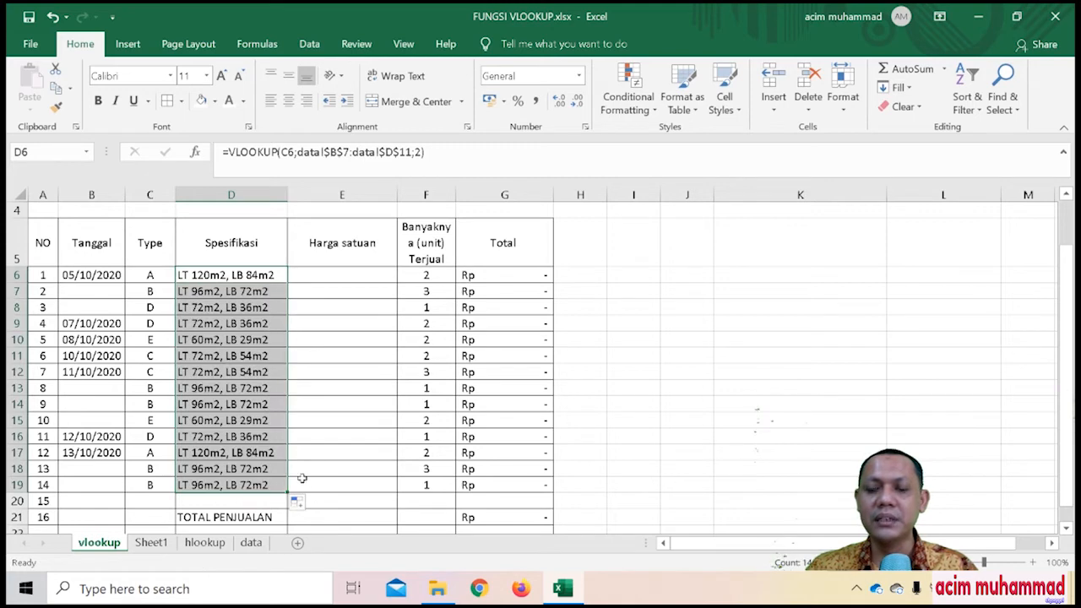
# Step: Copy the VLOOKUP formula from D6 into the first Harga satuan cell, E6
pyautogui.click(341, 273)
pyautogui.click(253, 271)
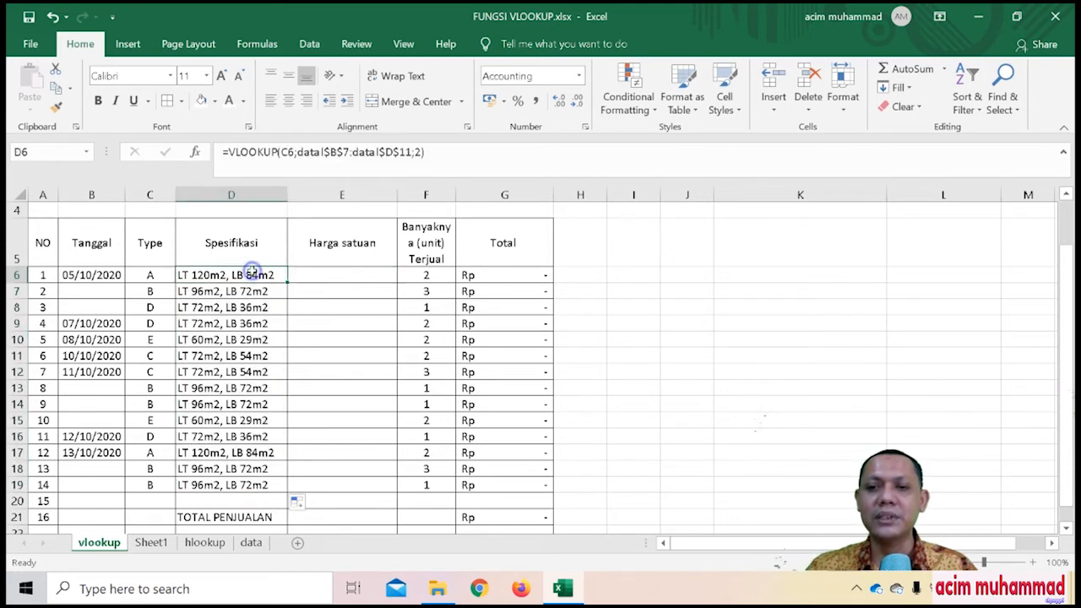
pyautogui.click(56, 88)
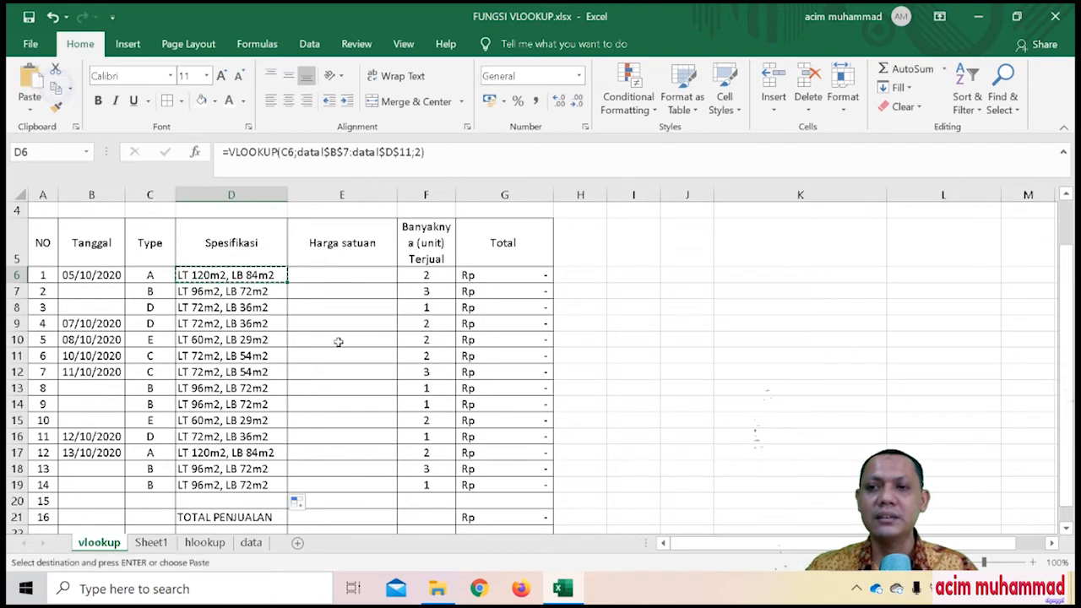
pyautogui.click(356, 276)
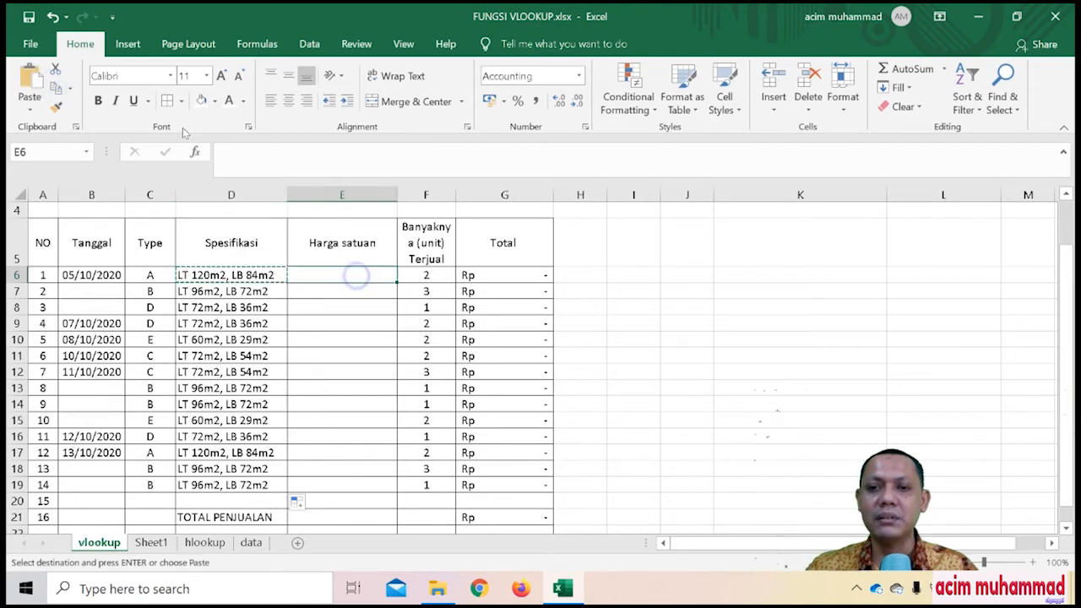
pyautogui.click(30, 85)
pyautogui.click(355, 294)
# Step: Change the lookup value in E6's VLOOKUP formula to C6
pyautogui.click(343, 275)
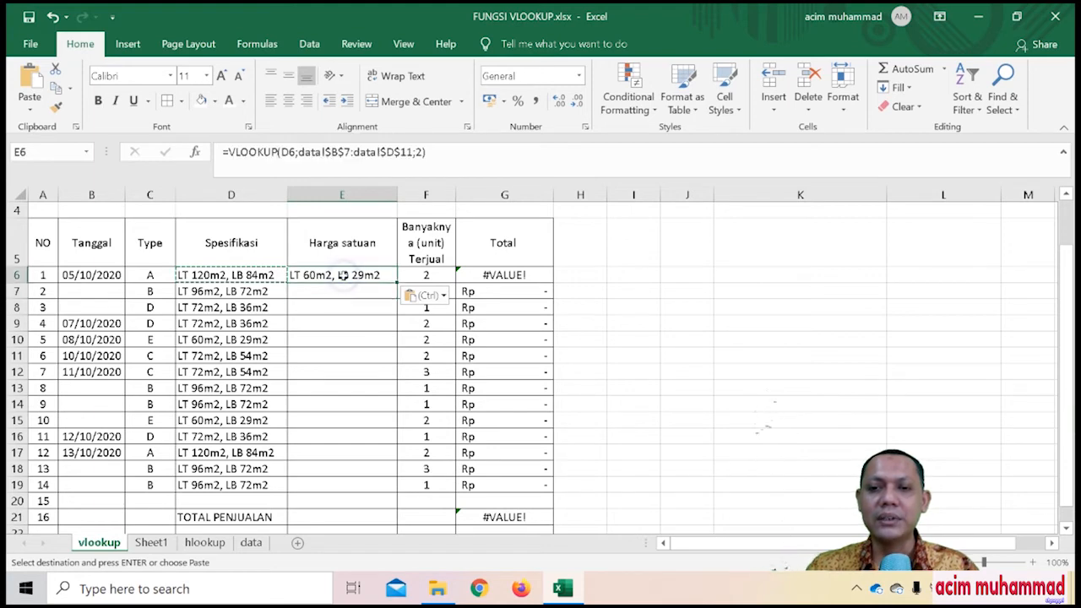
pyautogui.click(435, 157)
pyautogui.click(291, 152)
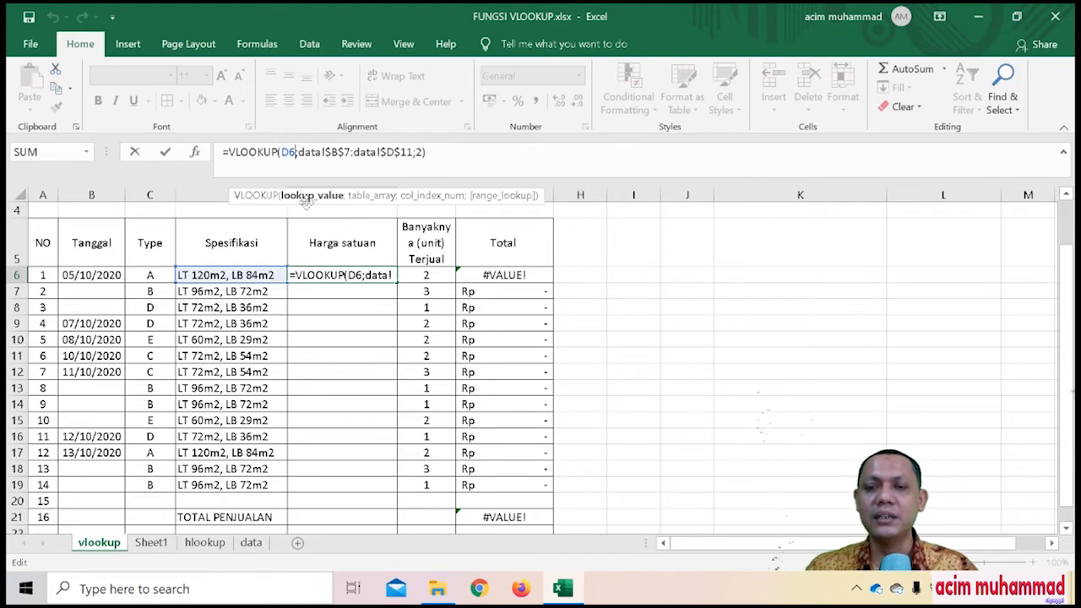
pyautogui.press('Left')
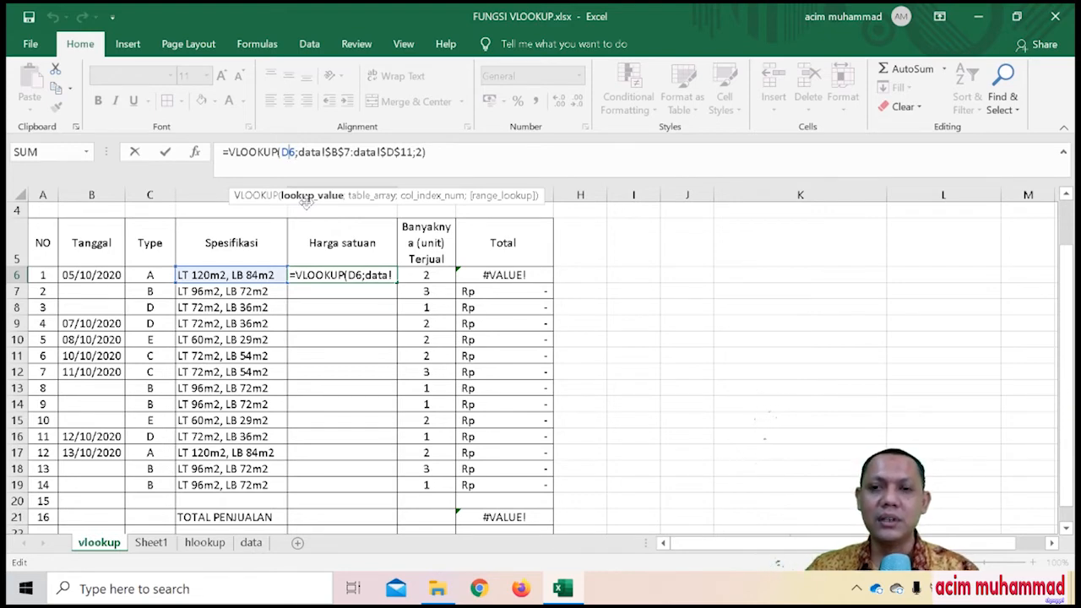
pyautogui.press('BackSpace')
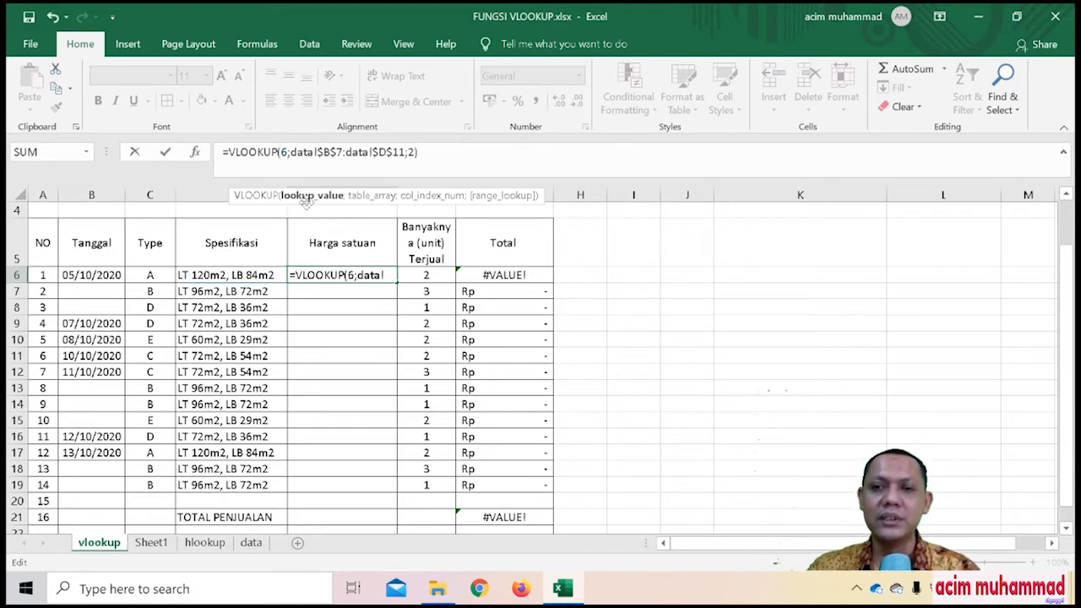
pyautogui.write('C')
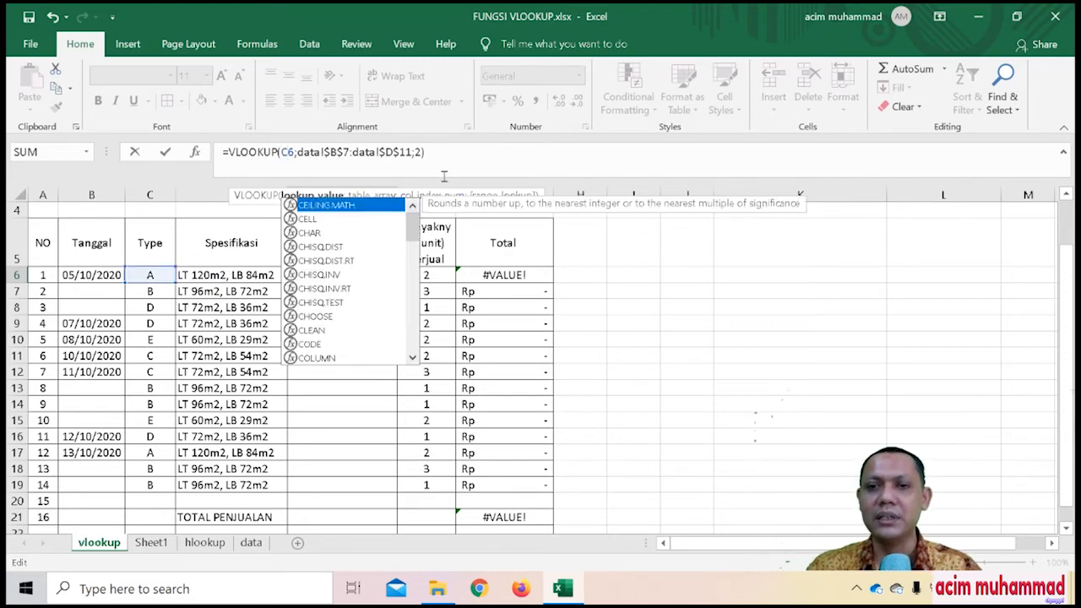
# Step: Set the column index of E6's VLOOKUP formula to 3 and commit the formula
pyautogui.click(416, 152)
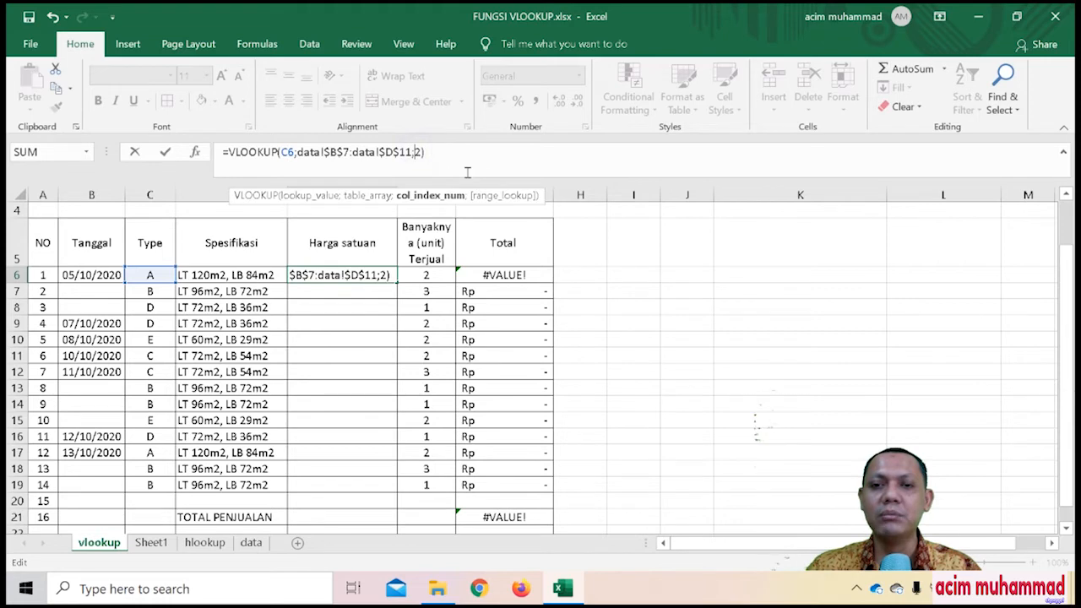
pyautogui.press('Delete')
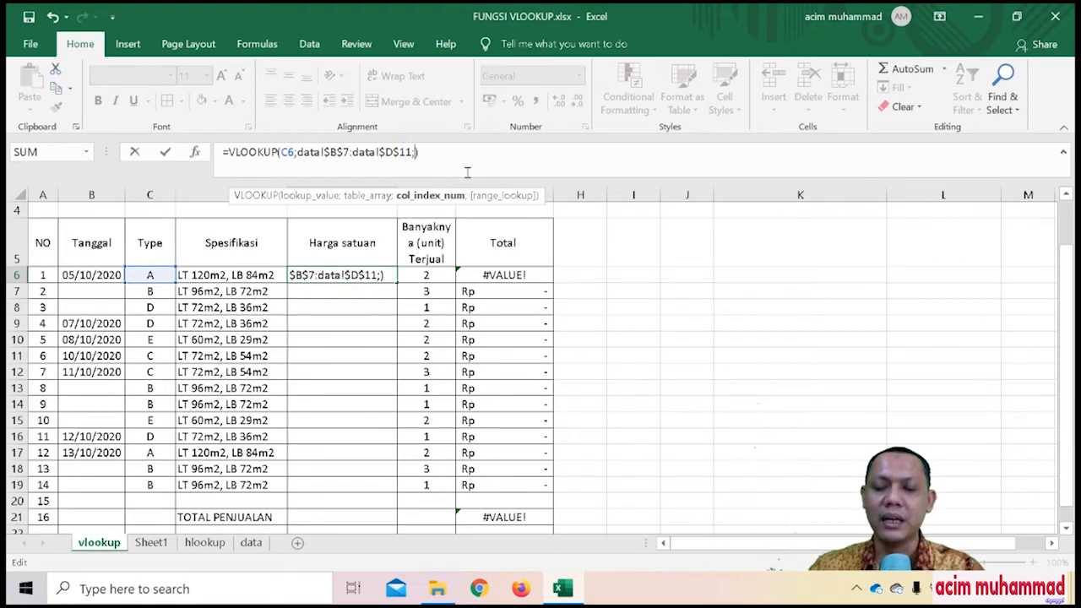
pyautogui.write('3')
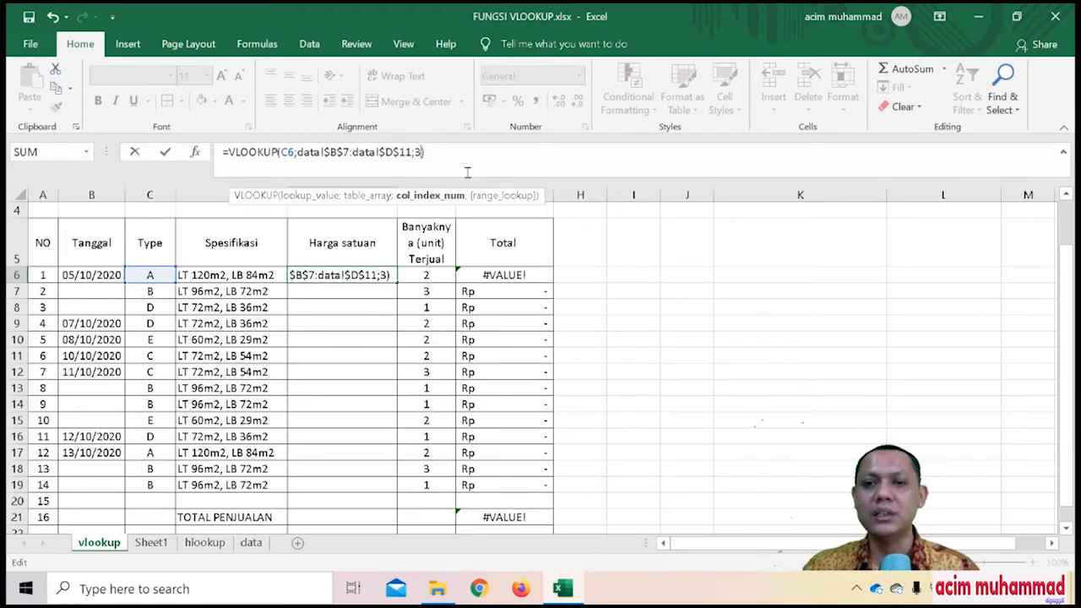
pyautogui.click(464, 152)
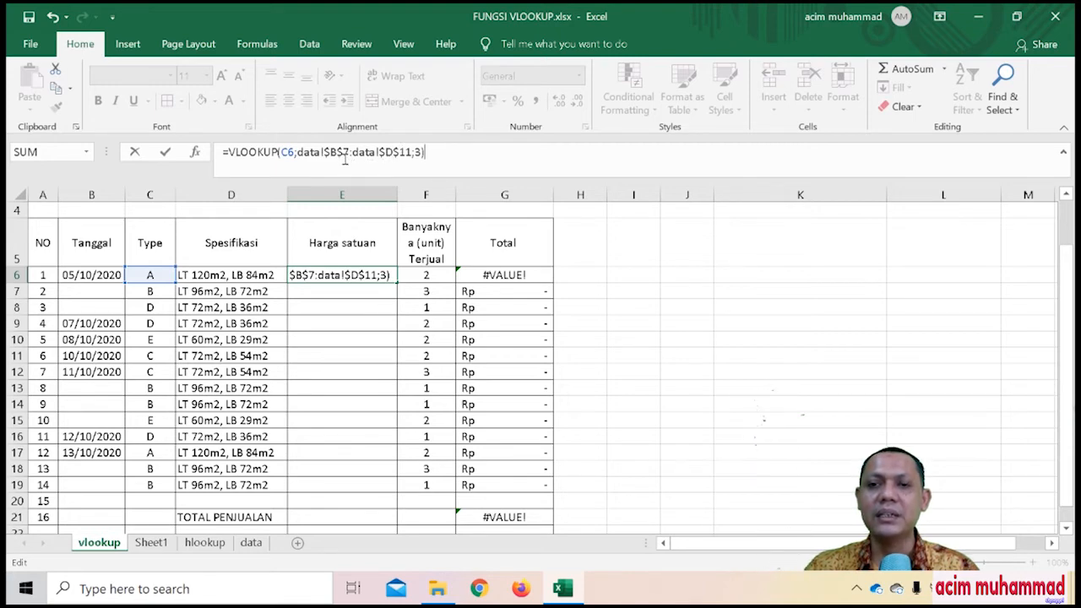
pyautogui.moveTo(298, 152); pyautogui.dragTo(386, 153)
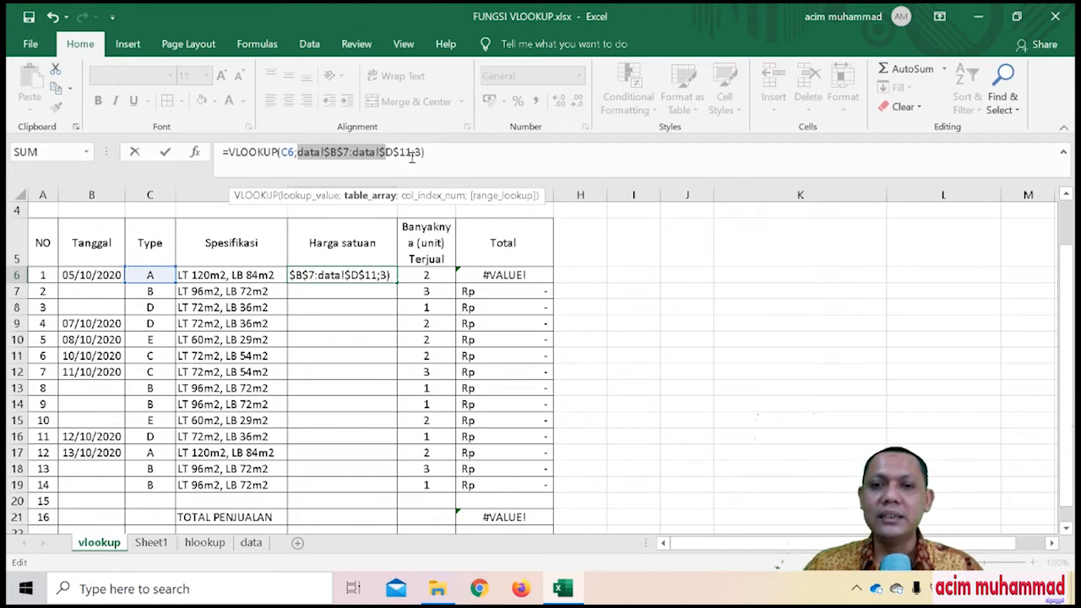
pyautogui.click(444, 150)
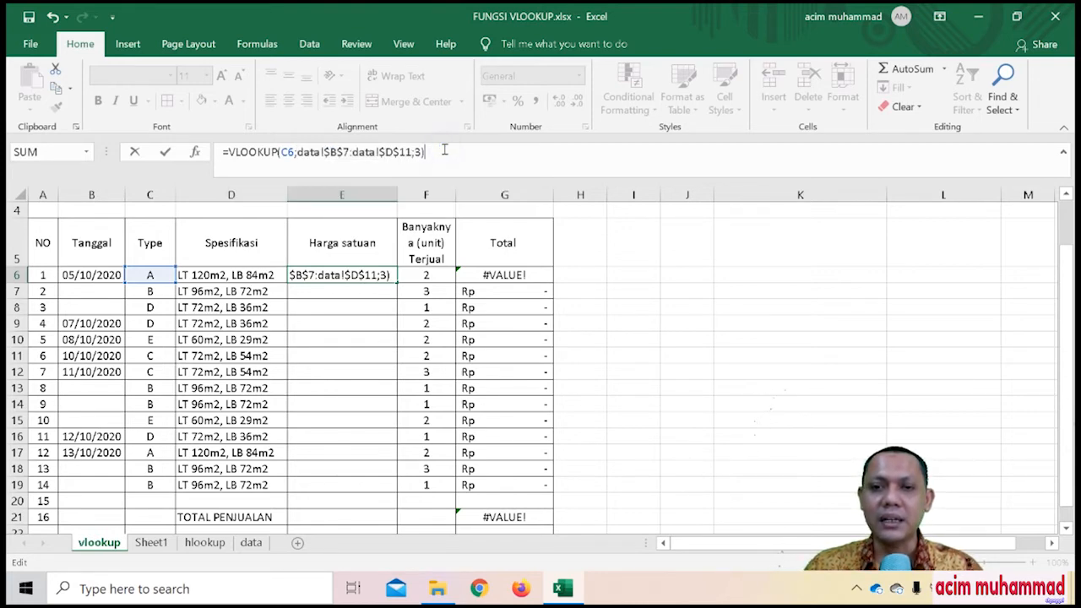
pyautogui.press('Return')
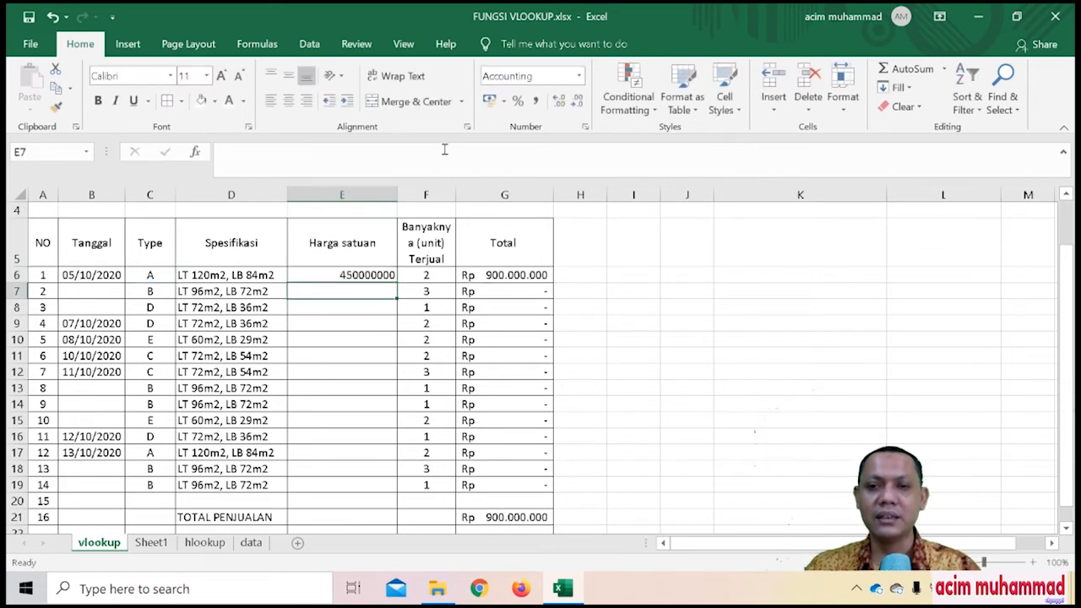
# Step: Fill the Harga satuan formula from E6 down through E19 and apply the Accounting number format with the Rp symbol to those cells
pyautogui.click(382, 276)
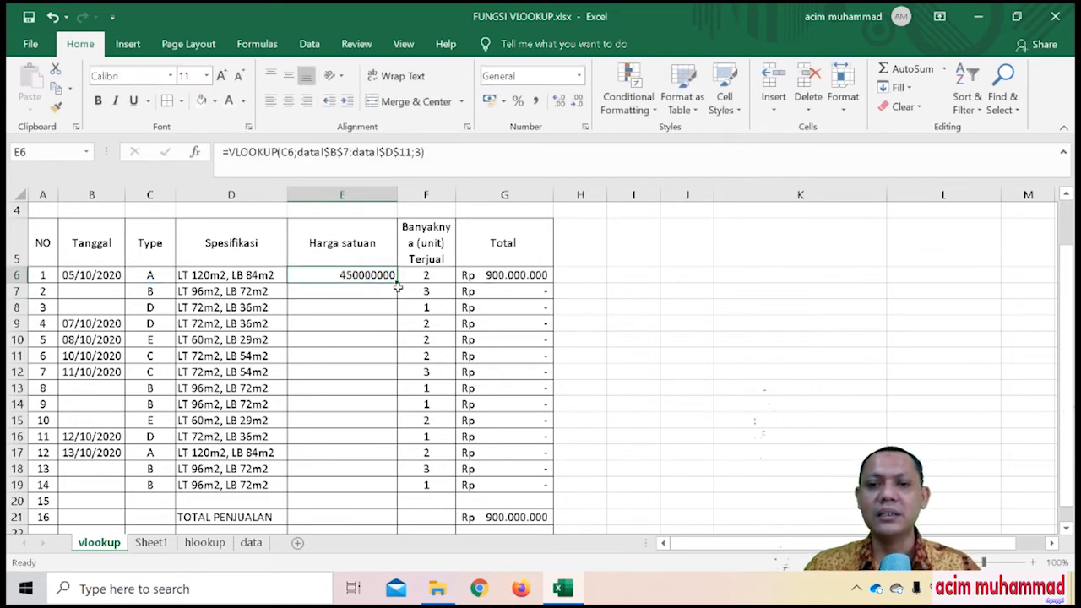
pyautogui.moveTo(397, 288); pyautogui.dragTo(400, 491)
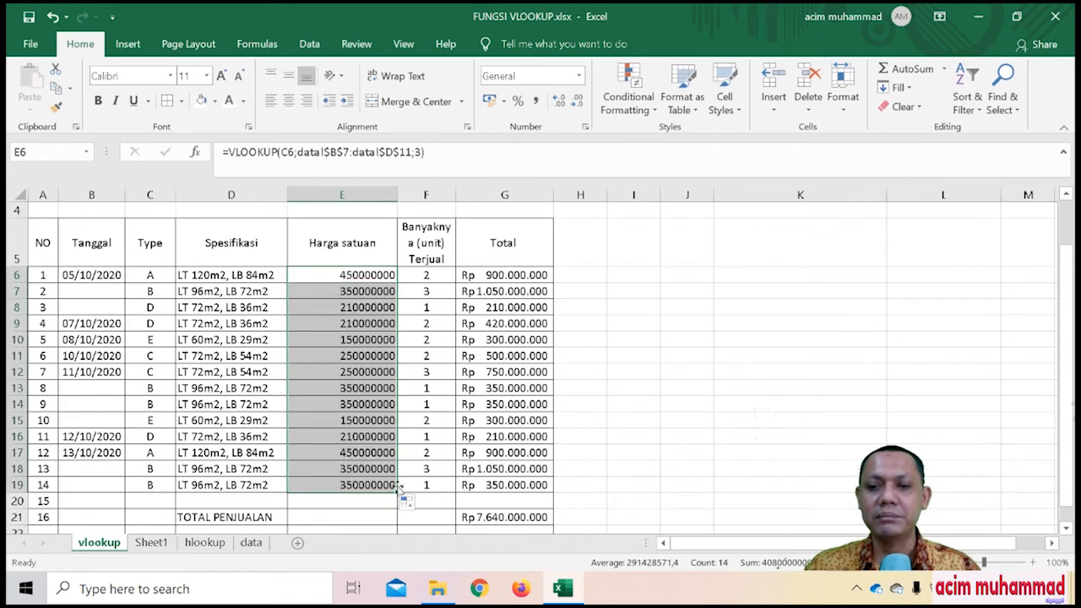
pyautogui.click(585, 127)
pyautogui.click(500, 184)
pyautogui.click(774, 479)
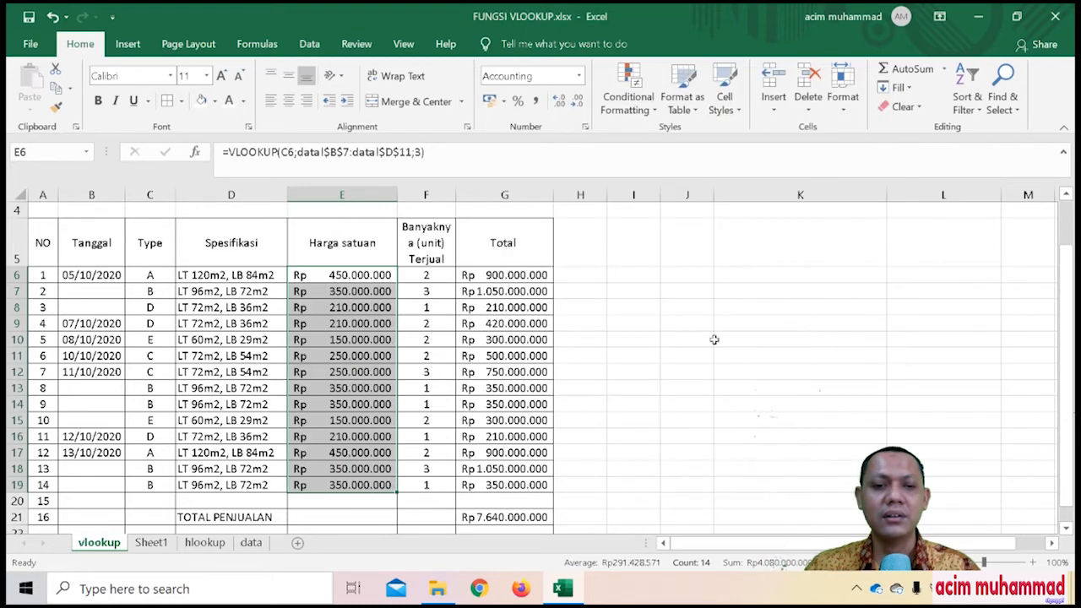
pyautogui.click(731, 295)
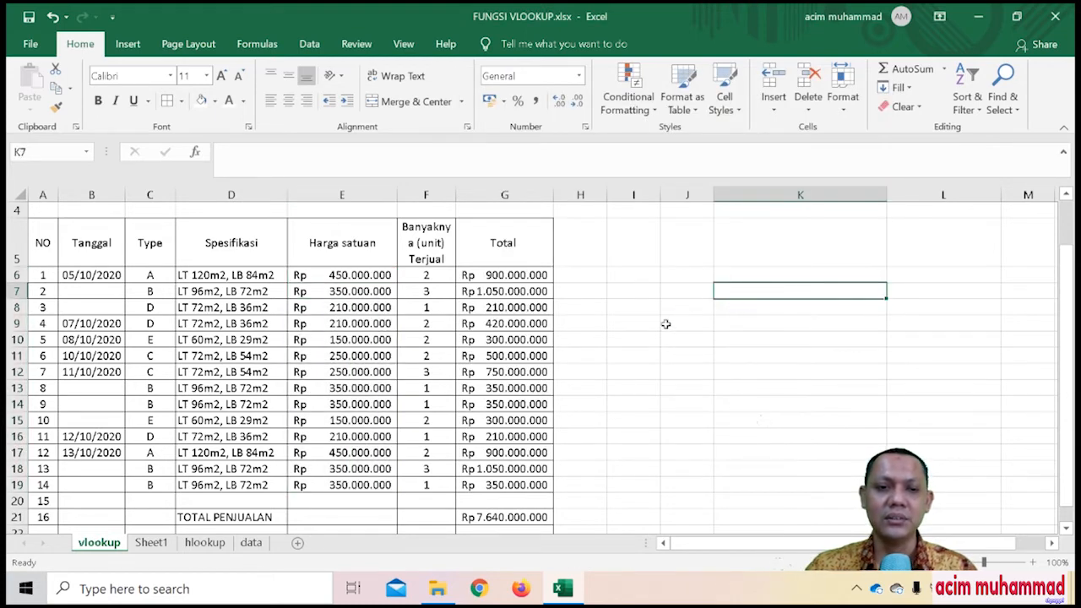
# Step: Examine the Total formula in G6 and the TOTAL PENJUALAN formula in G21
pyautogui.click(521, 272)
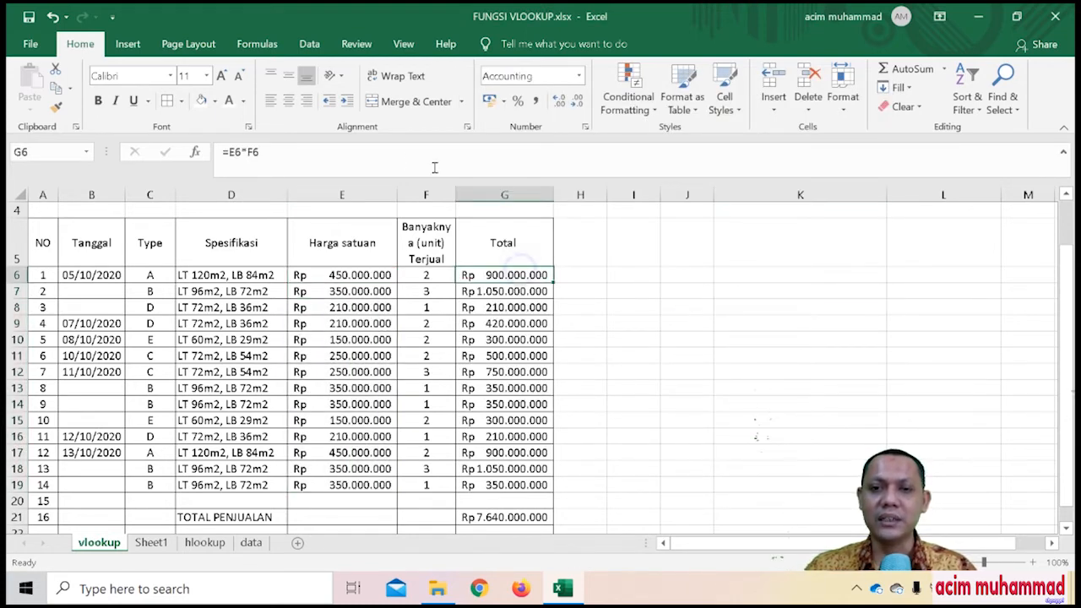
pyautogui.click(318, 149)
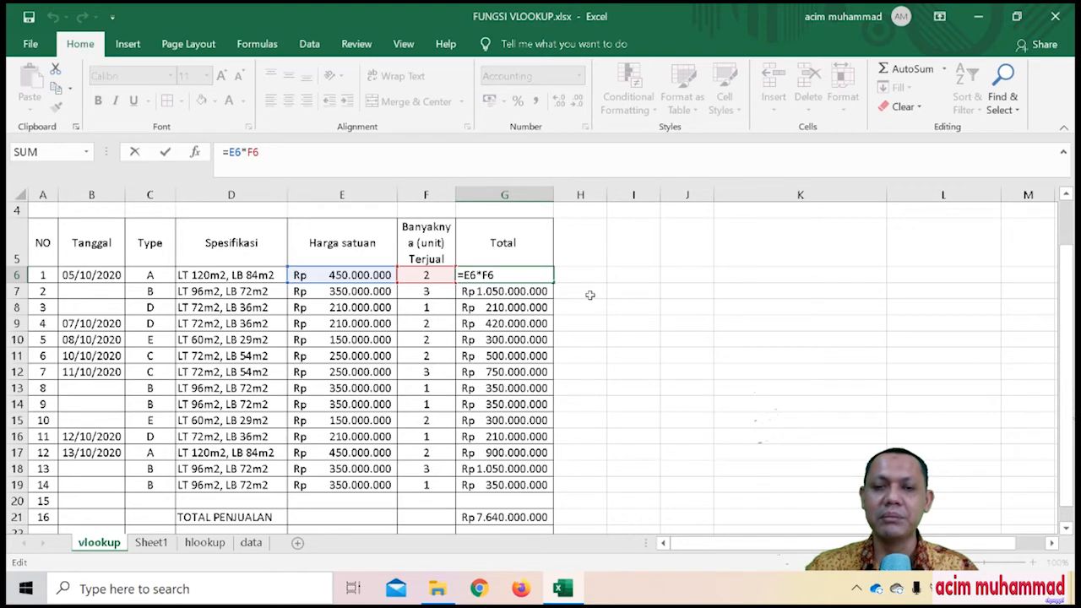
pyautogui.hotkey('ctrl', 'Return')
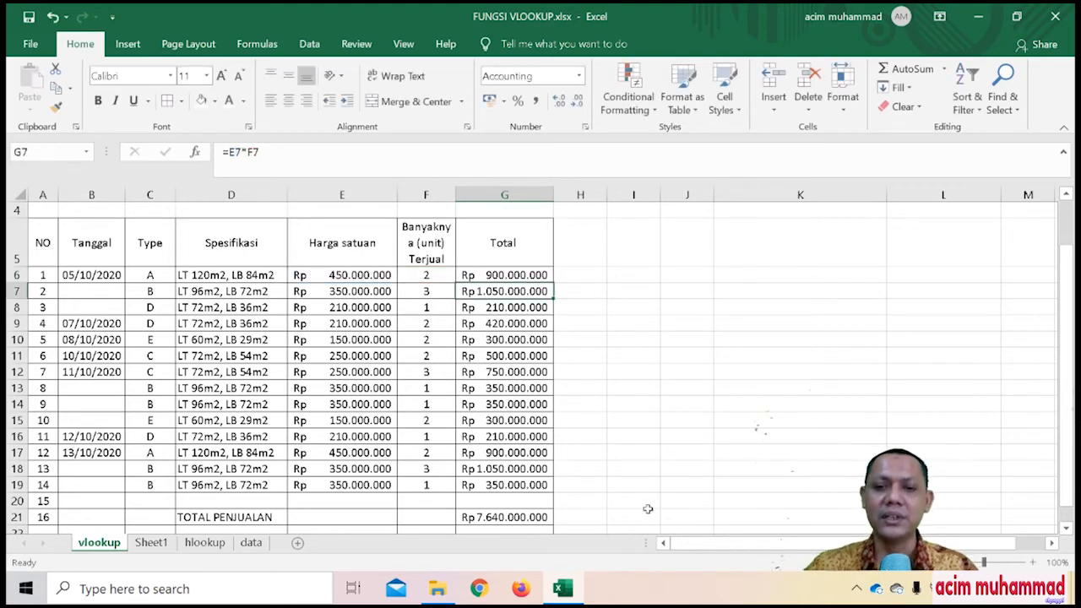
pyautogui.click(532, 517)
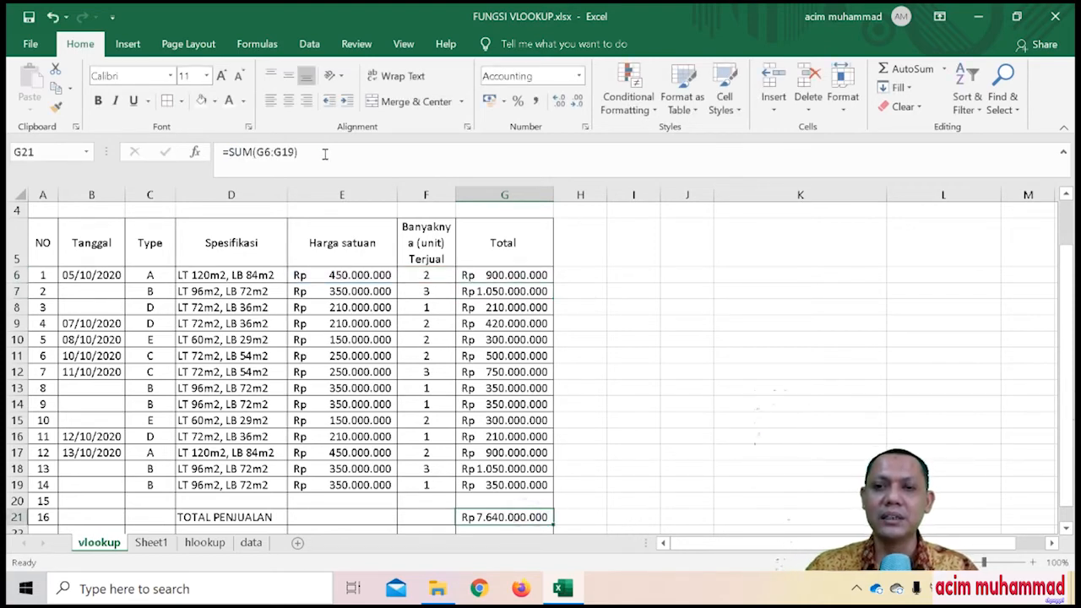
pyautogui.click(260, 157)
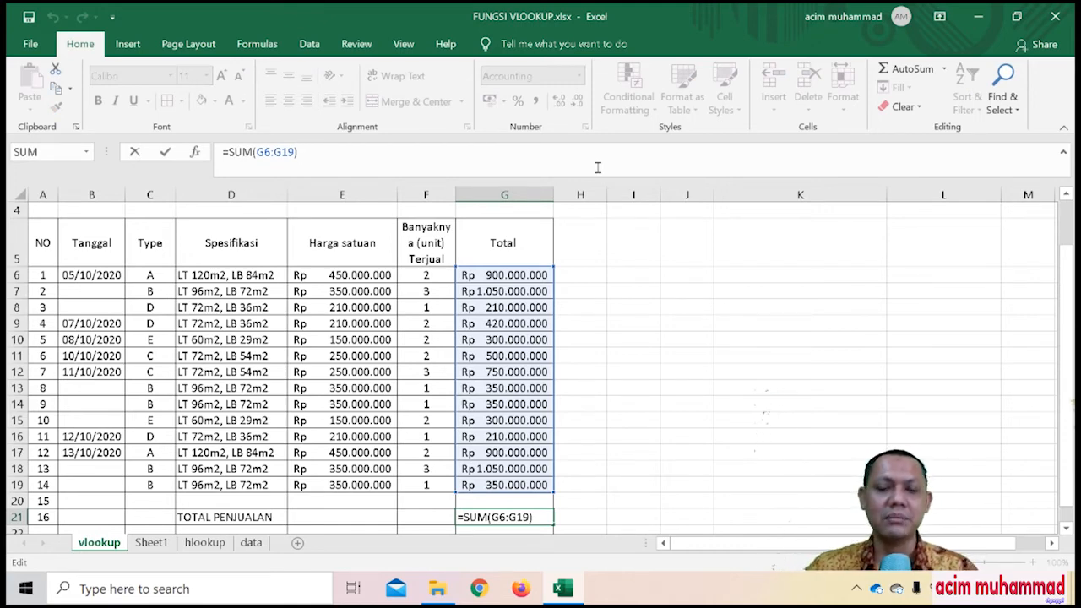
pyautogui.press('Return')
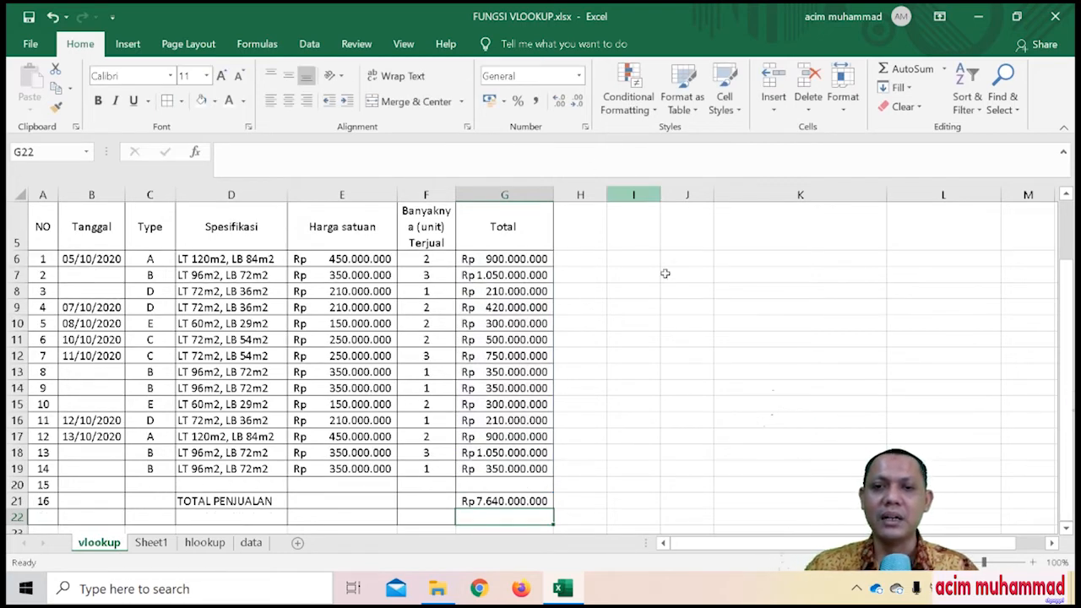
# Step: Examine the horizontal price table's array range J5:N7 and its relative and absolute notations on the data sheet
pyautogui.scroll(2, 667, 283)
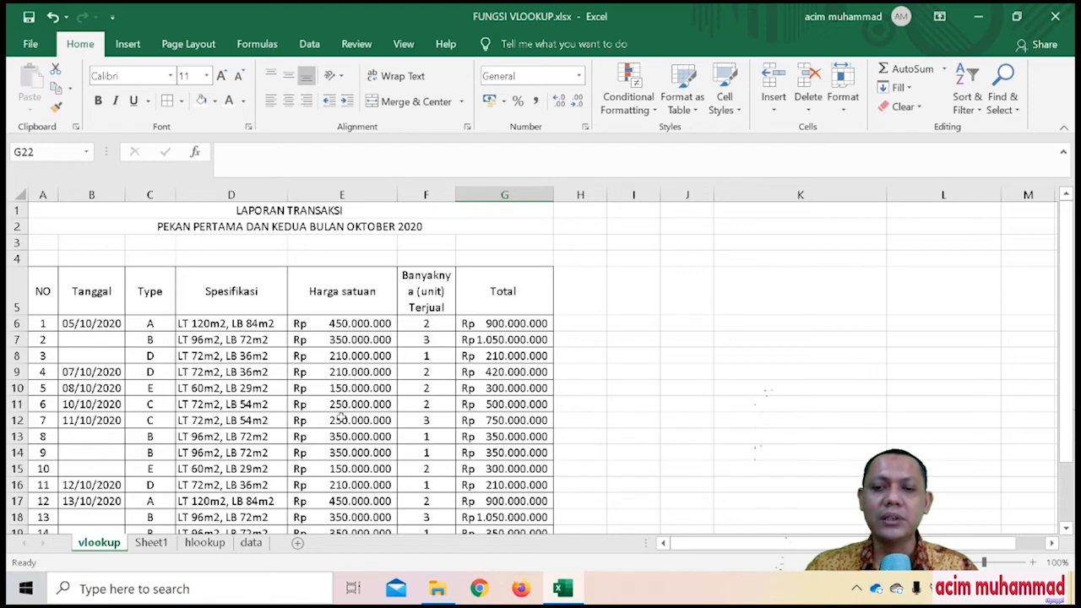
pyautogui.click(250, 543)
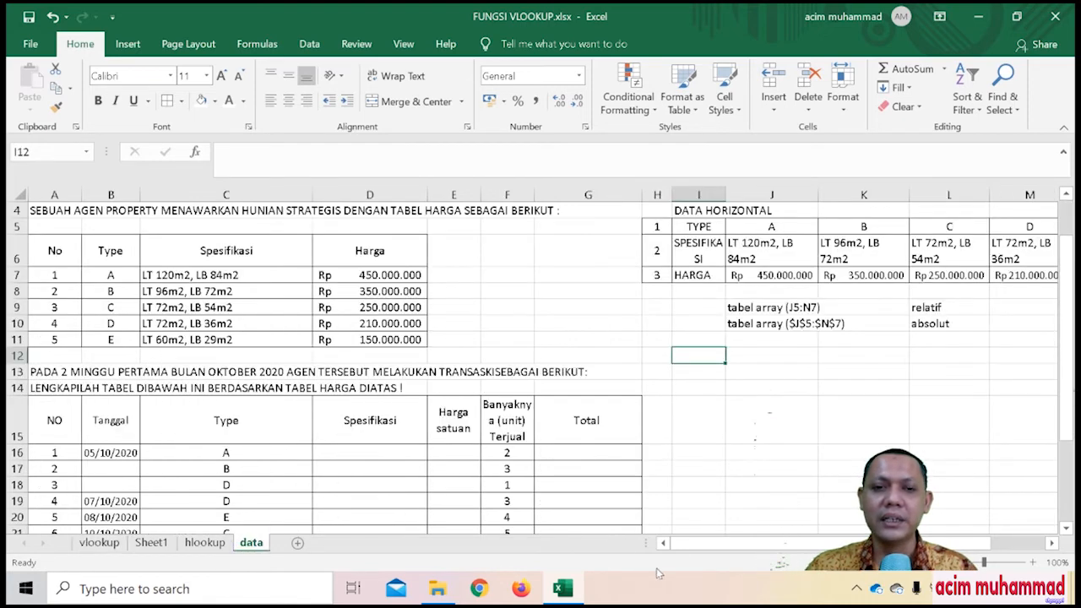
pyautogui.moveTo(688, 546); pyautogui.dragTo(742, 549)
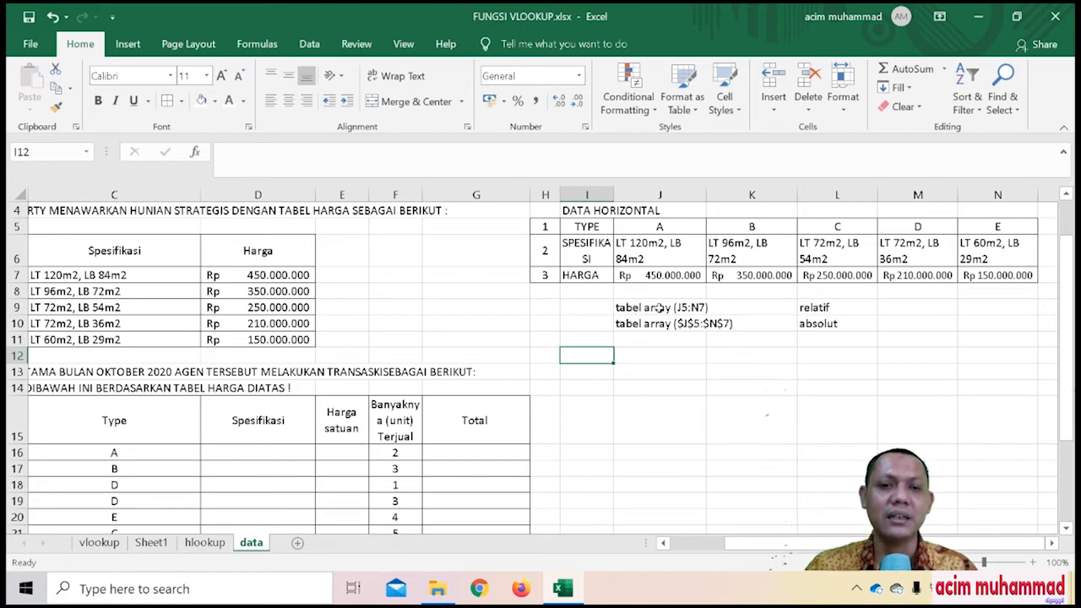
pyautogui.click(660, 228)
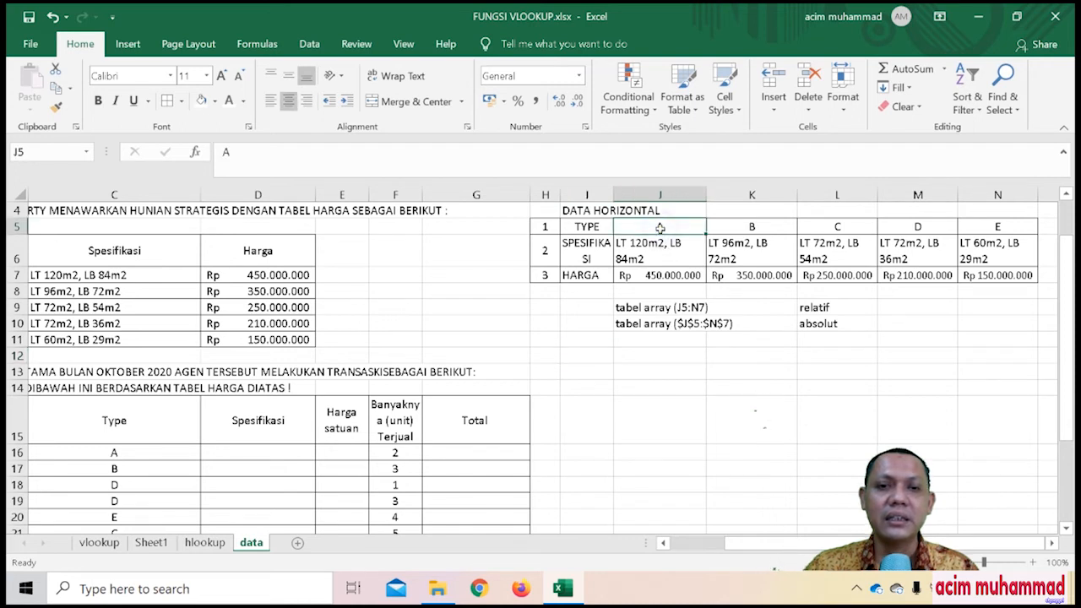
pyautogui.click(1008, 276)
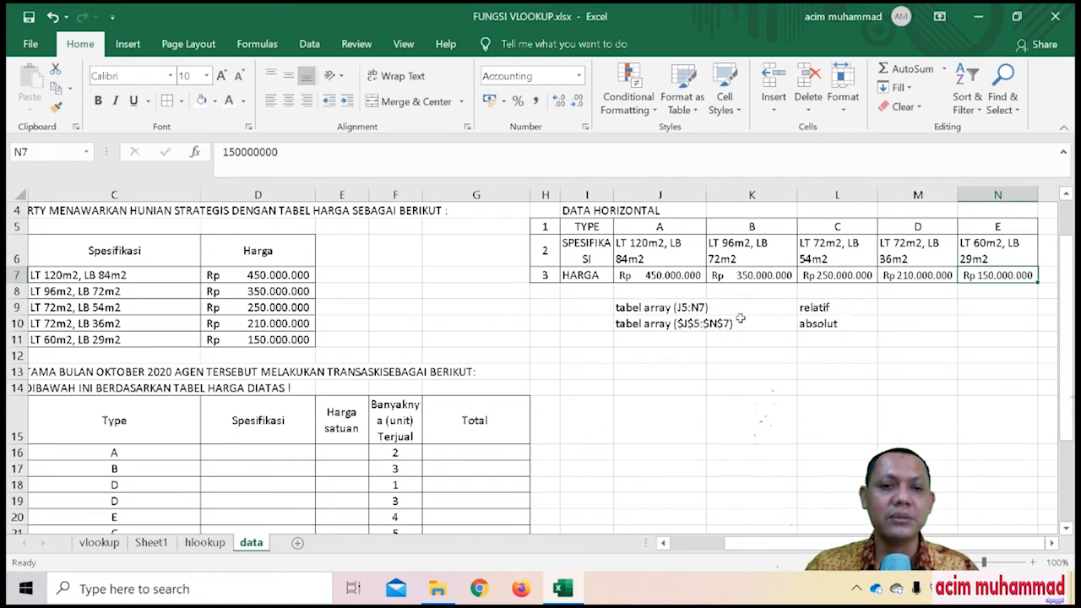
pyautogui.click(670, 306)
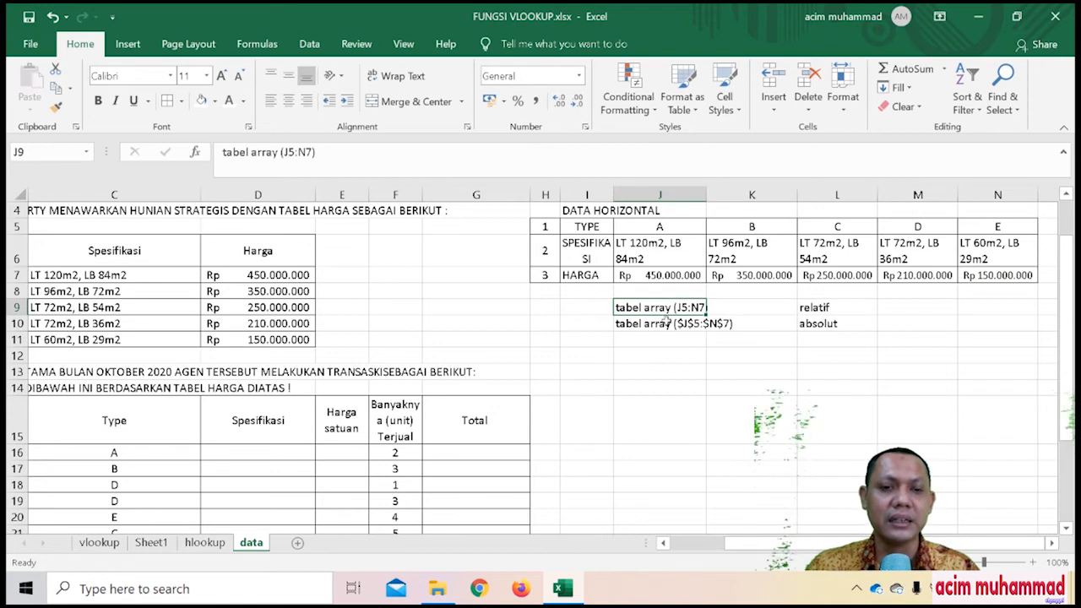
# Step: On the hlookup sheet, start an HLOOKUP formula in D6 with C6 as the lookup value
pyautogui.click(661, 325)
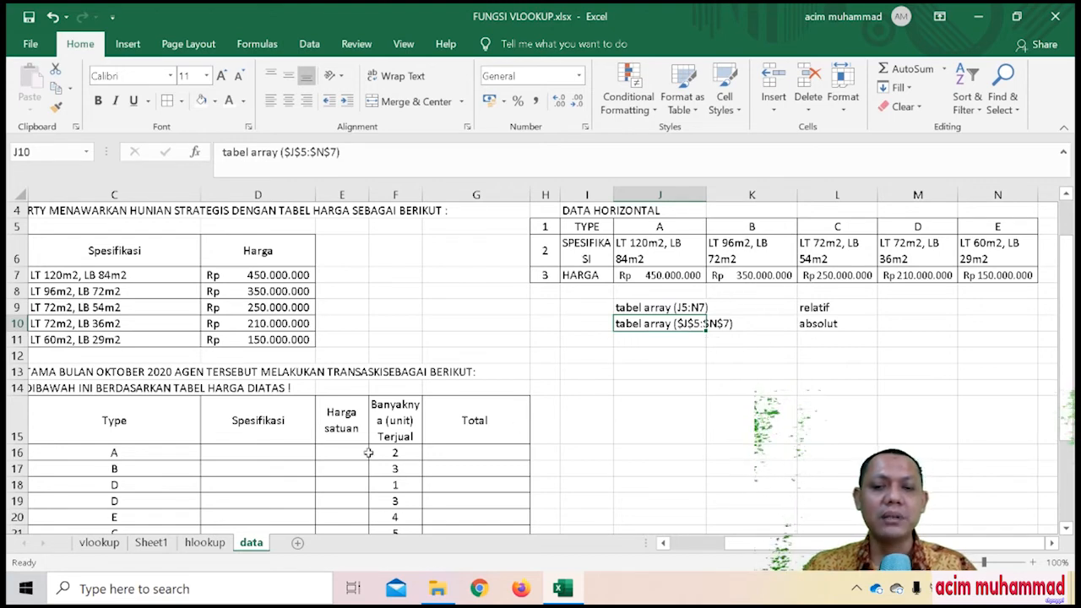
pyautogui.click(205, 543)
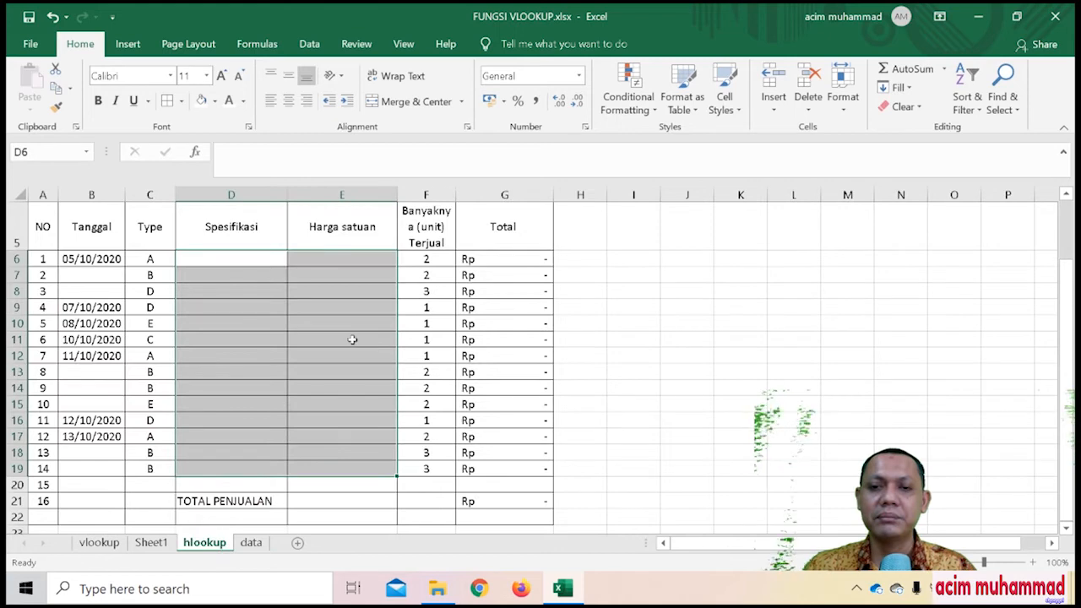
pyautogui.click(658, 337)
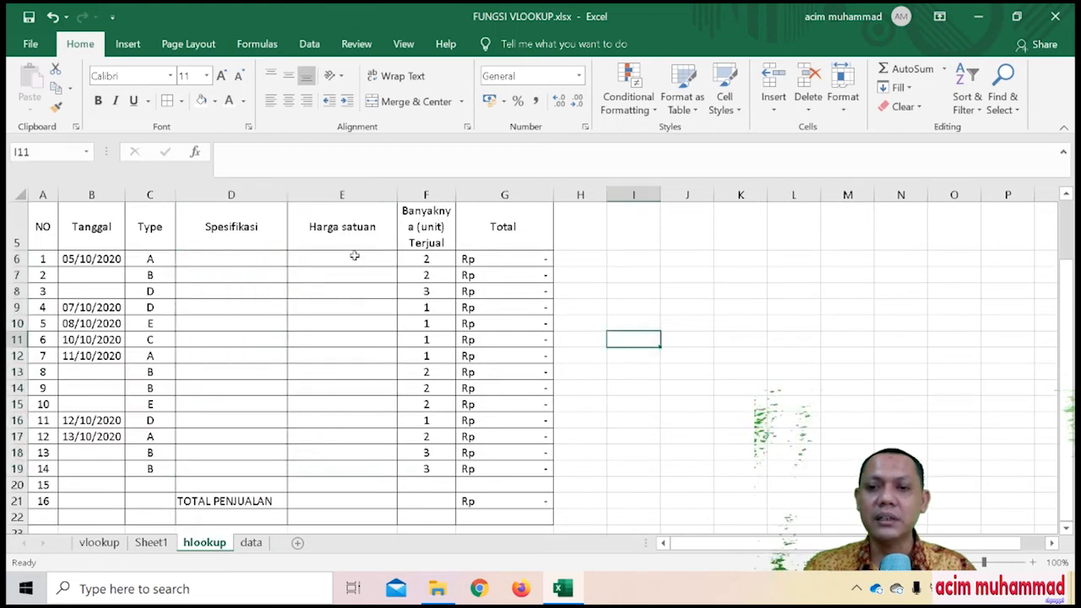
pyautogui.scroll(2, 354, 256)
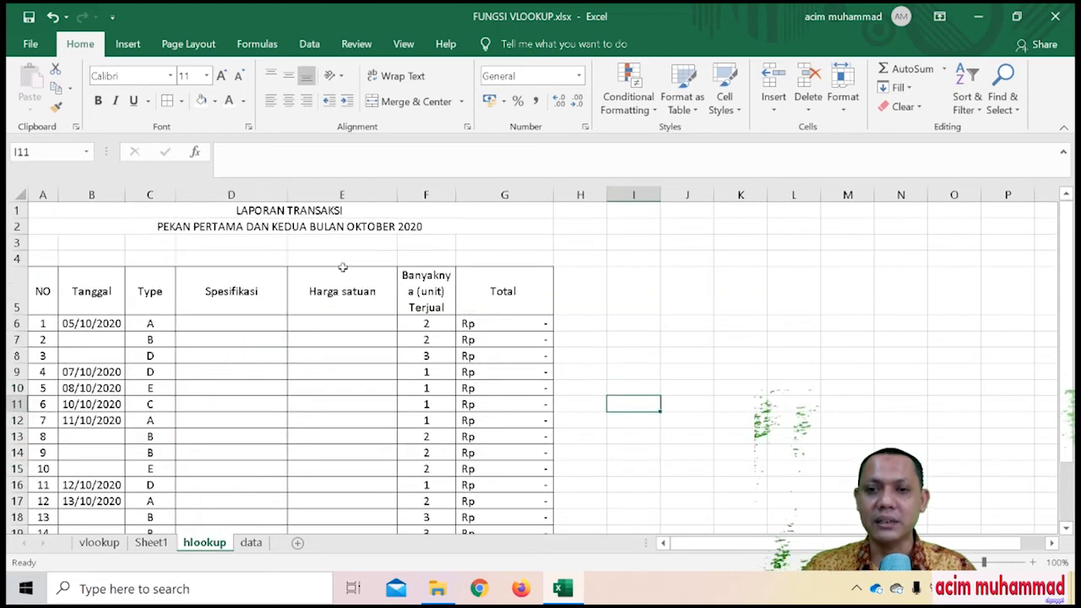
pyautogui.click(239, 322)
pyautogui.write('=')
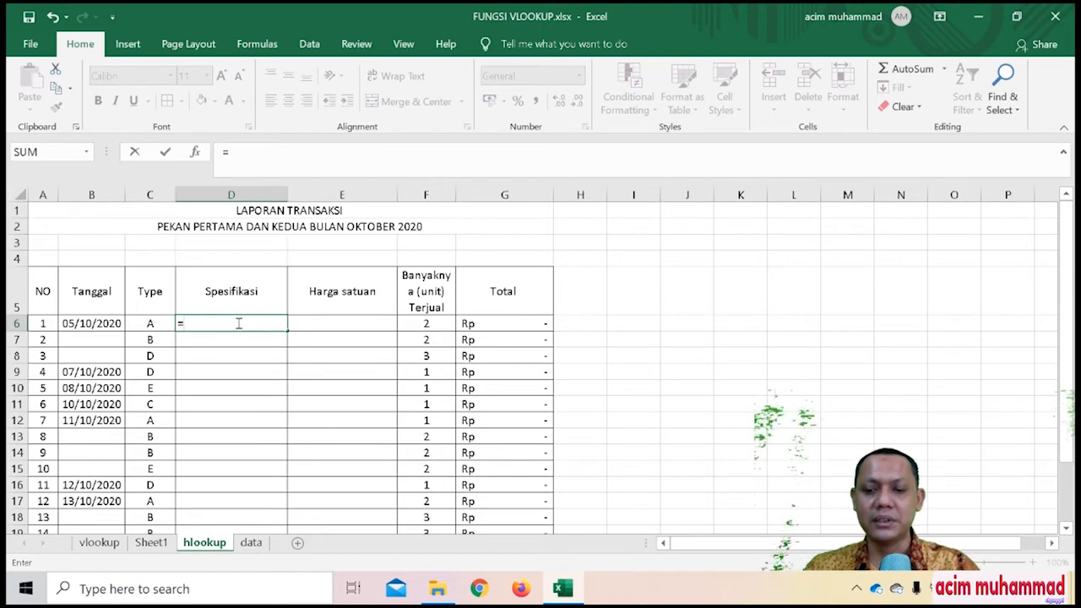
pyautogui.write('HLOOK')
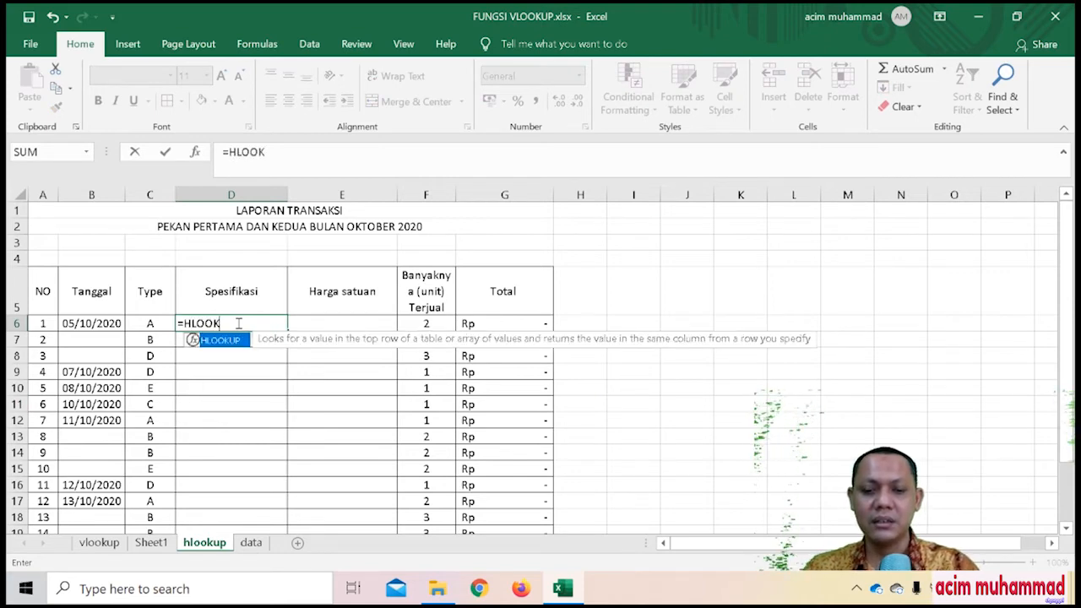
pyautogui.write('UP(')
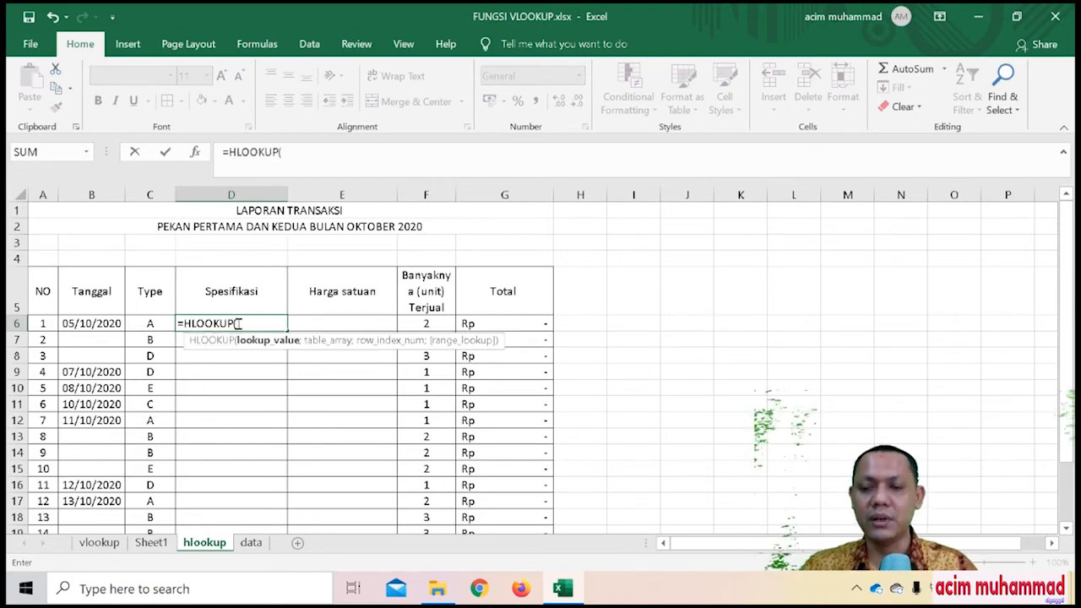
pyautogui.click(147, 323)
pyautogui.write(';')
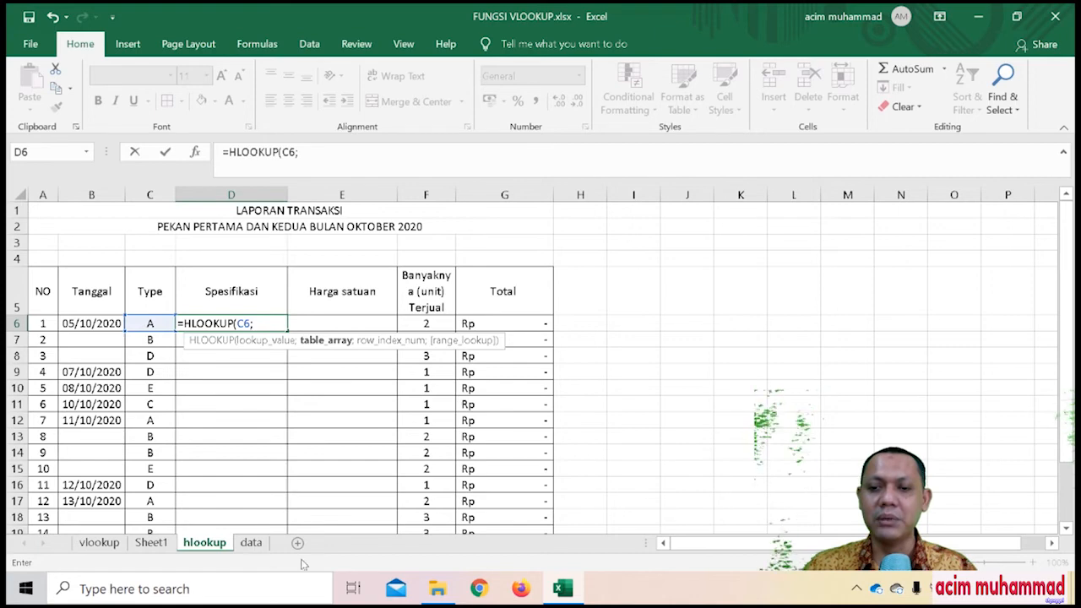
# Step: Set the HLOOKUP table array to J5:N7 on the data sheet, with row index 2, and close the formula's parenthesis
pyautogui.click(251, 543)
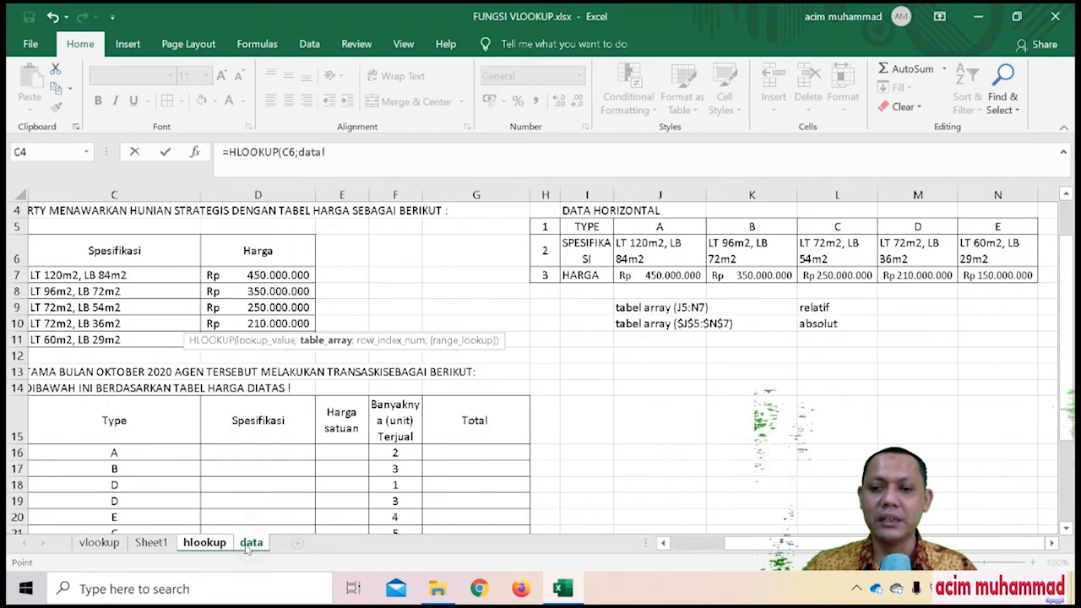
pyautogui.click(641, 226)
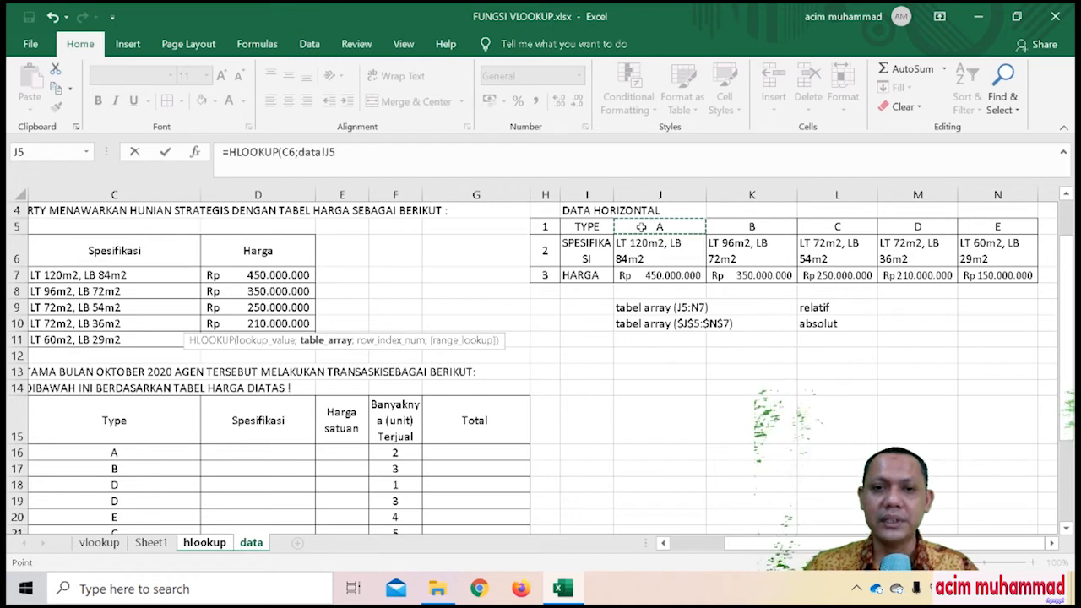
pyautogui.press('F8')
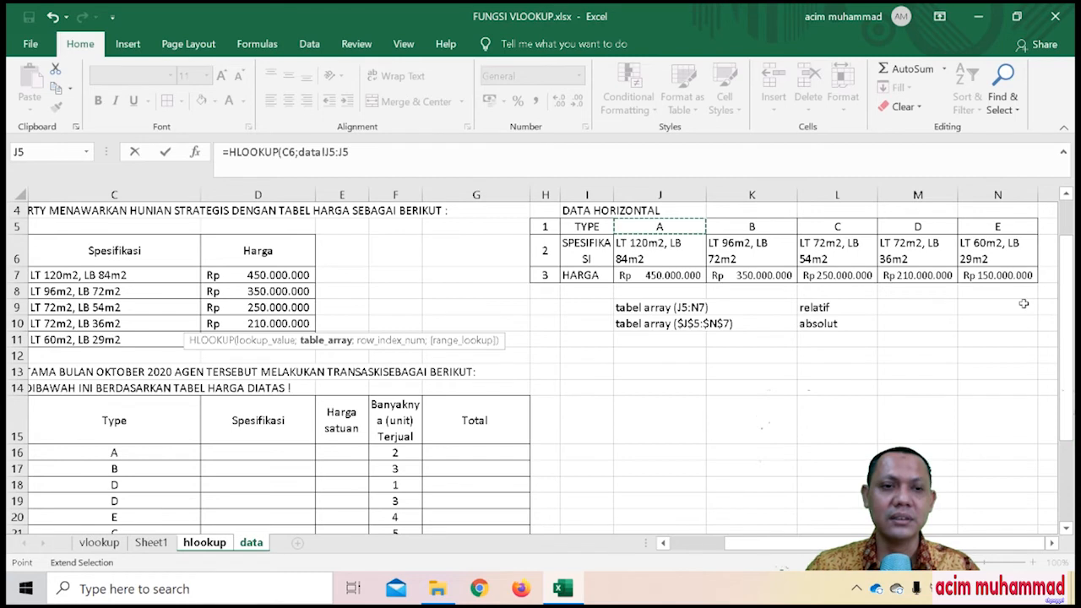
pyautogui.click(1010, 277)
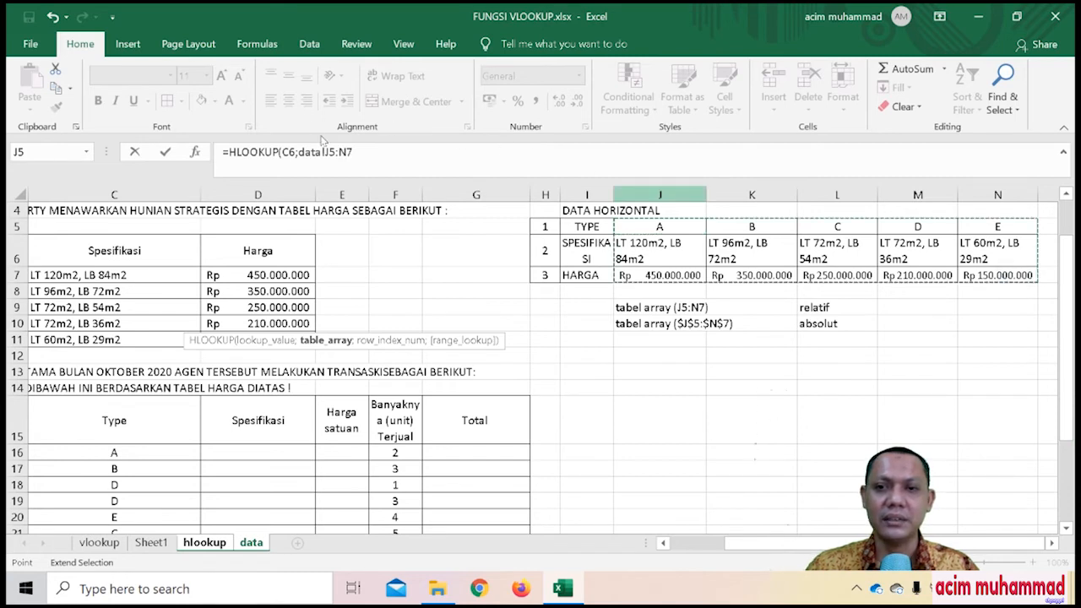
pyautogui.moveTo(381, 163); pyautogui.dragTo(345, 157)
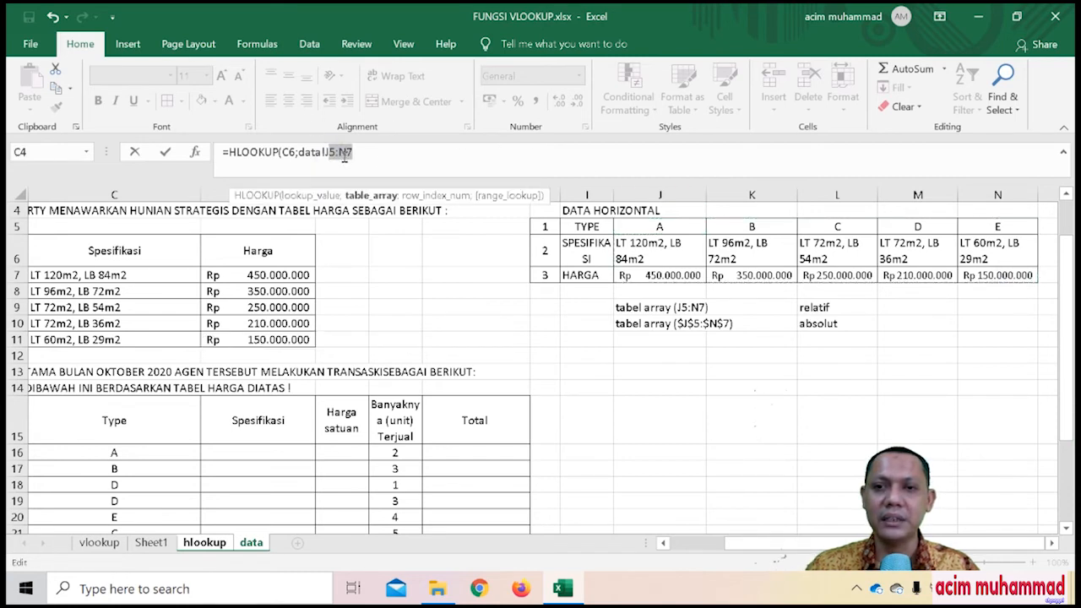
pyautogui.click(363, 152)
pyautogui.write(';2')
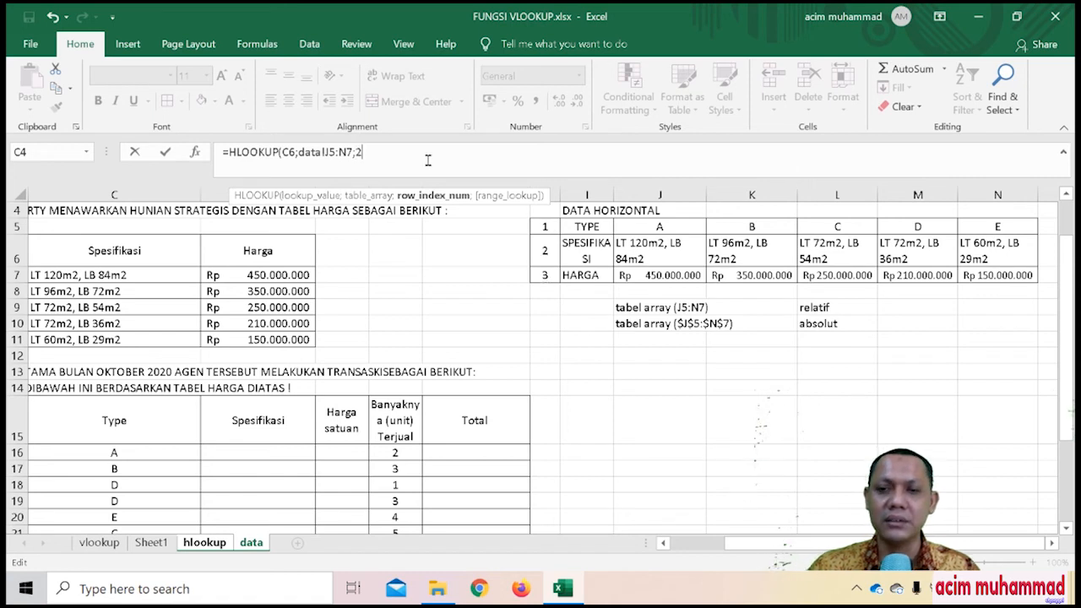
pyautogui.write(')')
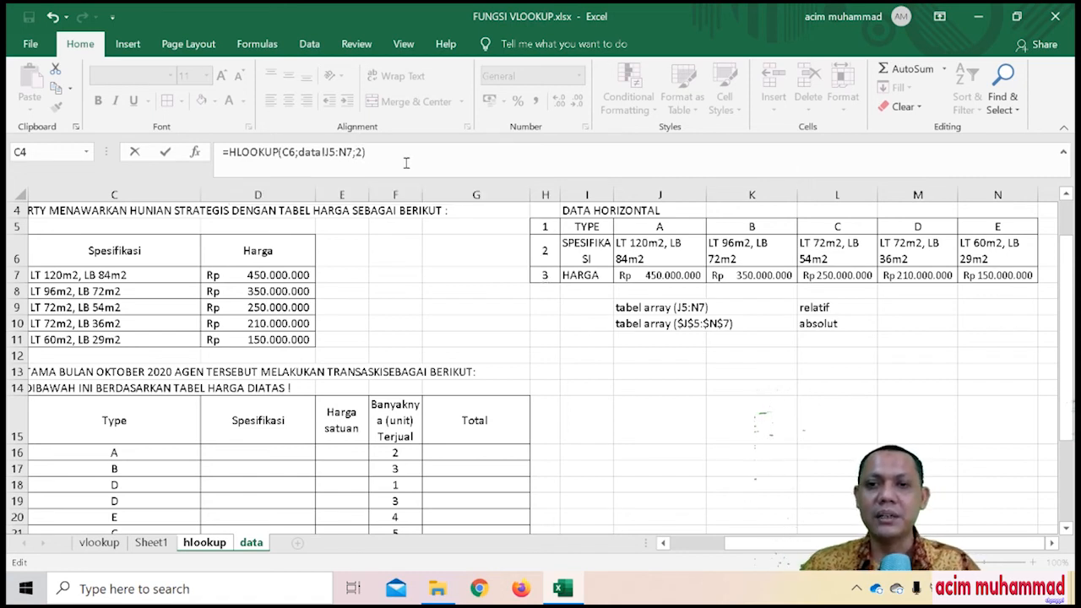
# Step: Make the table array in D6's HLOOKUP formula absolute as $J$5:$N$7 and commit the formula
pyautogui.click(328, 152)
pyautogui.doubleClick(328, 152)
pyautogui.press('Left')
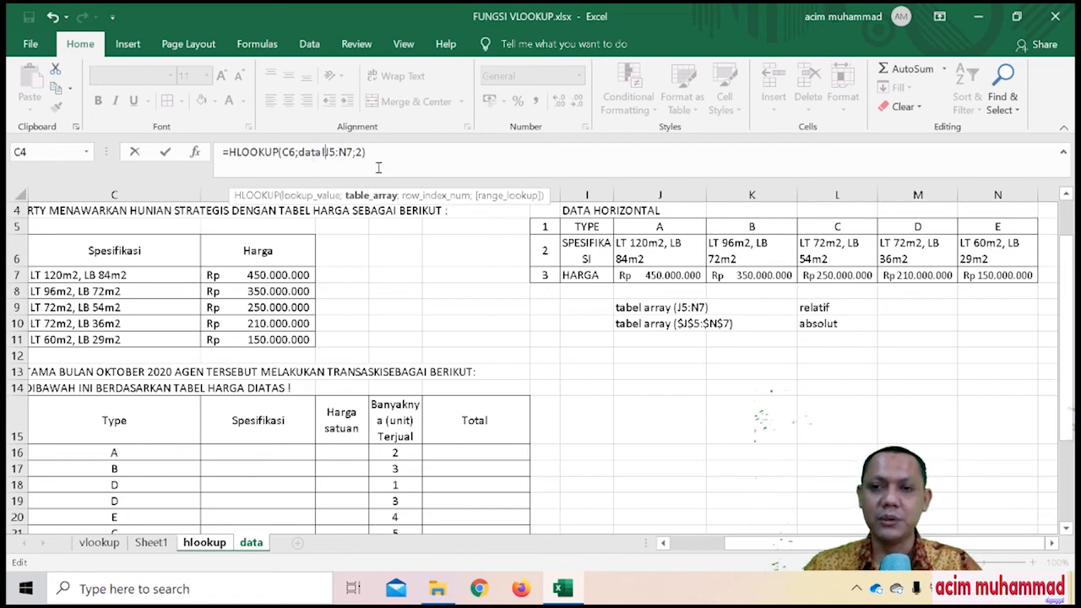
pyautogui.write('$J')
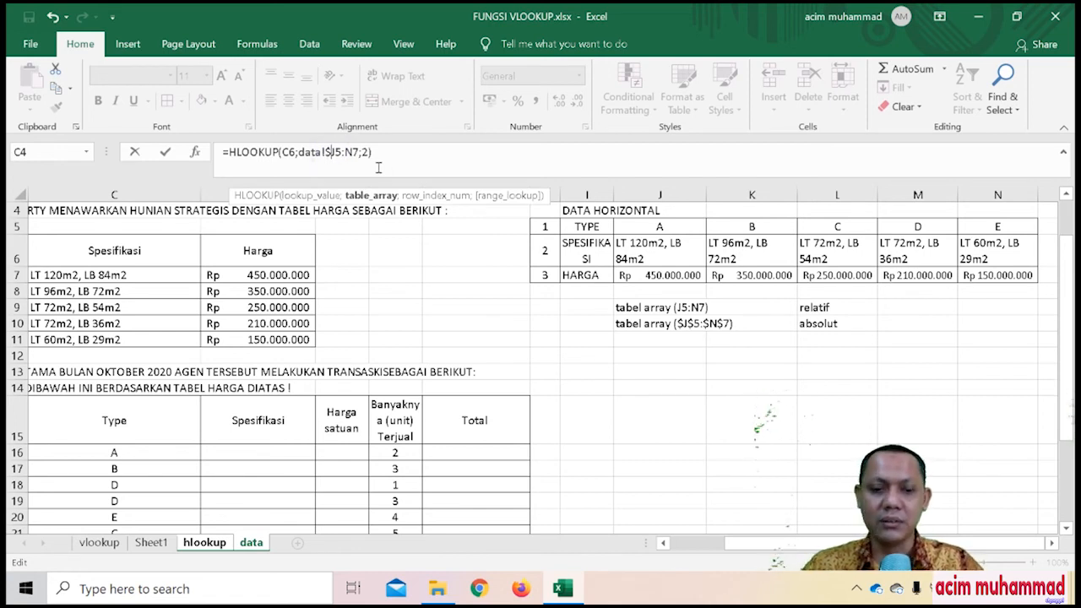
pyautogui.write('$')
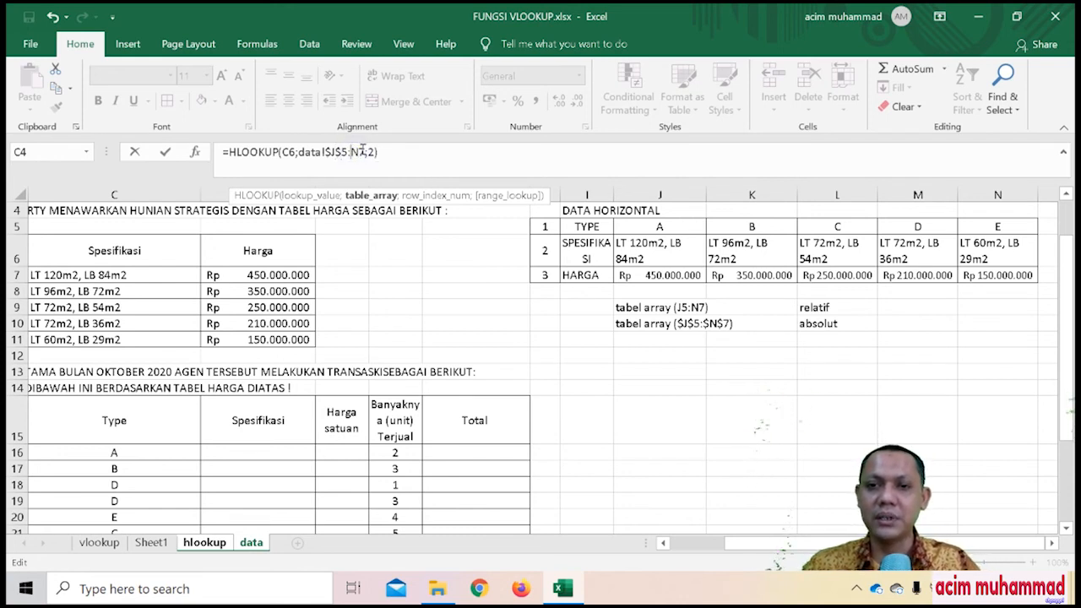
pyautogui.click(351, 152)
pyautogui.write('$')
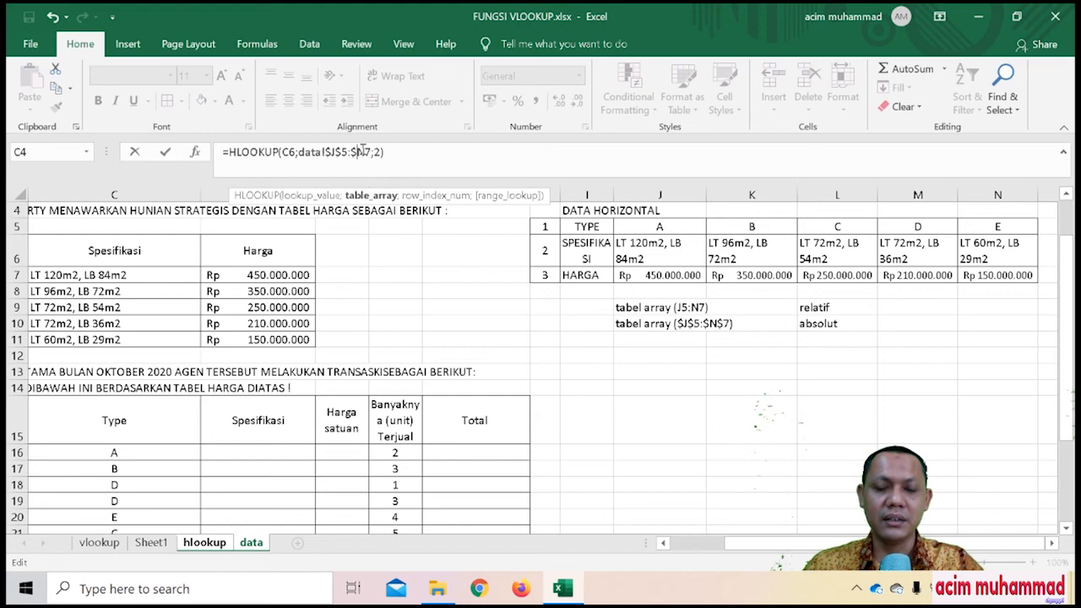
pyautogui.click(364, 152)
pyautogui.write('$')
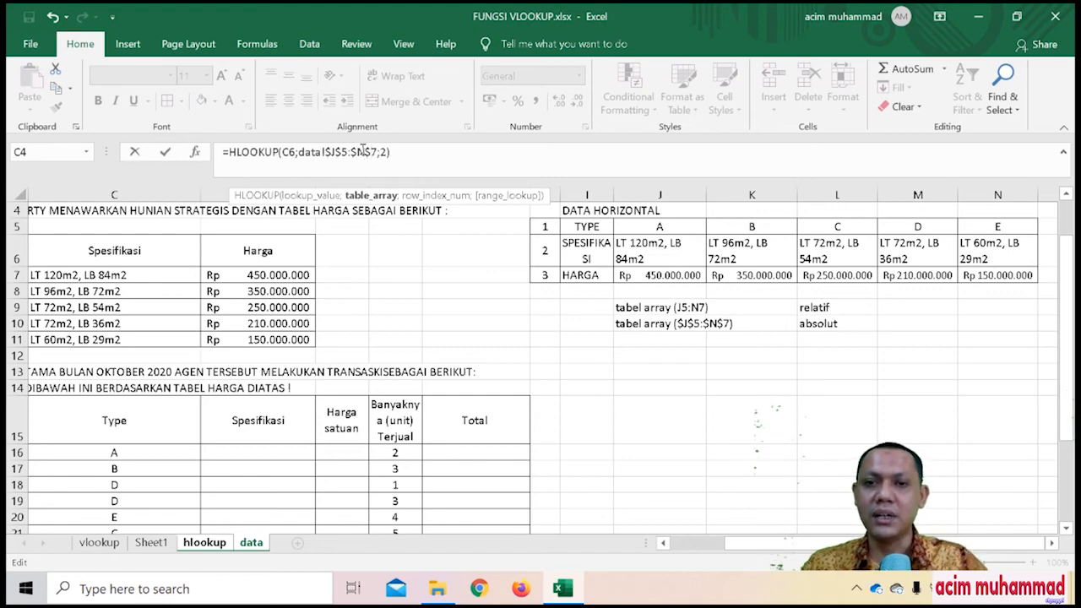
pyautogui.click(440, 151)
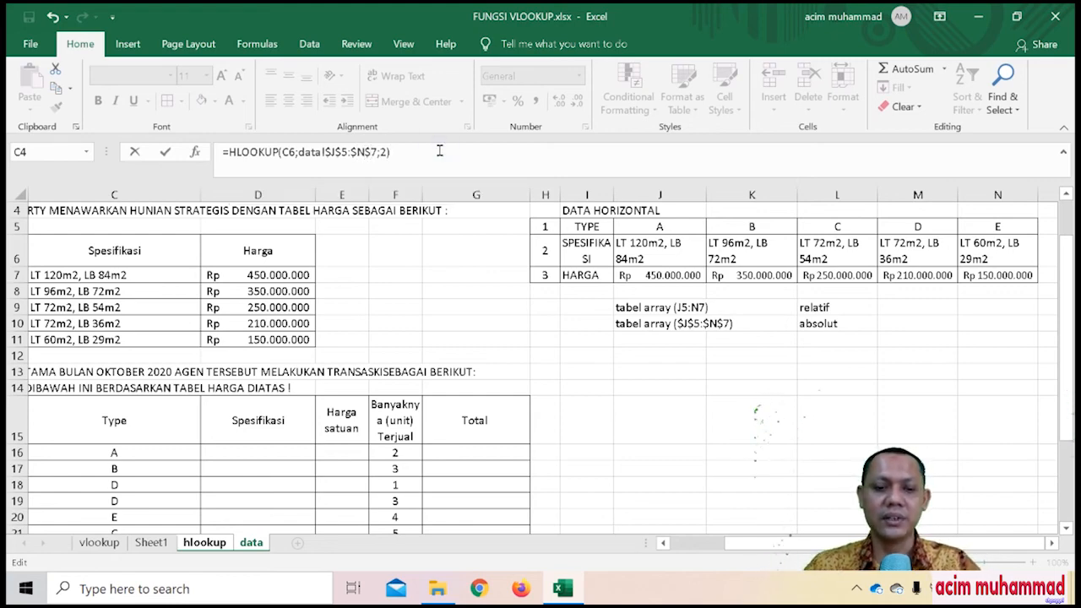
pyautogui.press('Return')
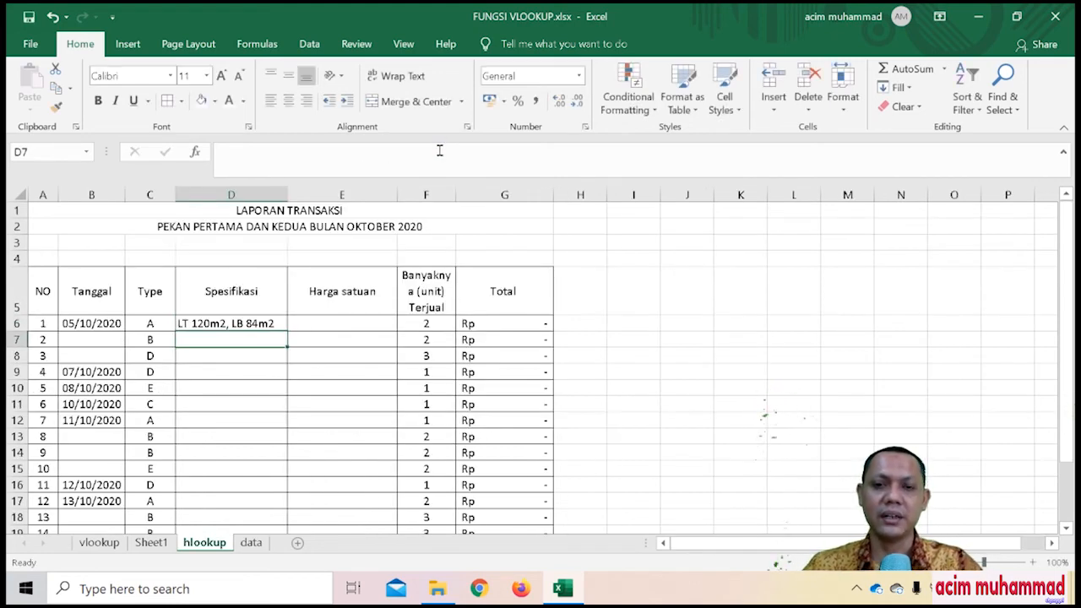
# Step: Fill the Spesifikasi formula from D6 down through D19
pyautogui.click(273, 323)
pyautogui.moveTo(287, 331); pyautogui.dragTo(284, 475)
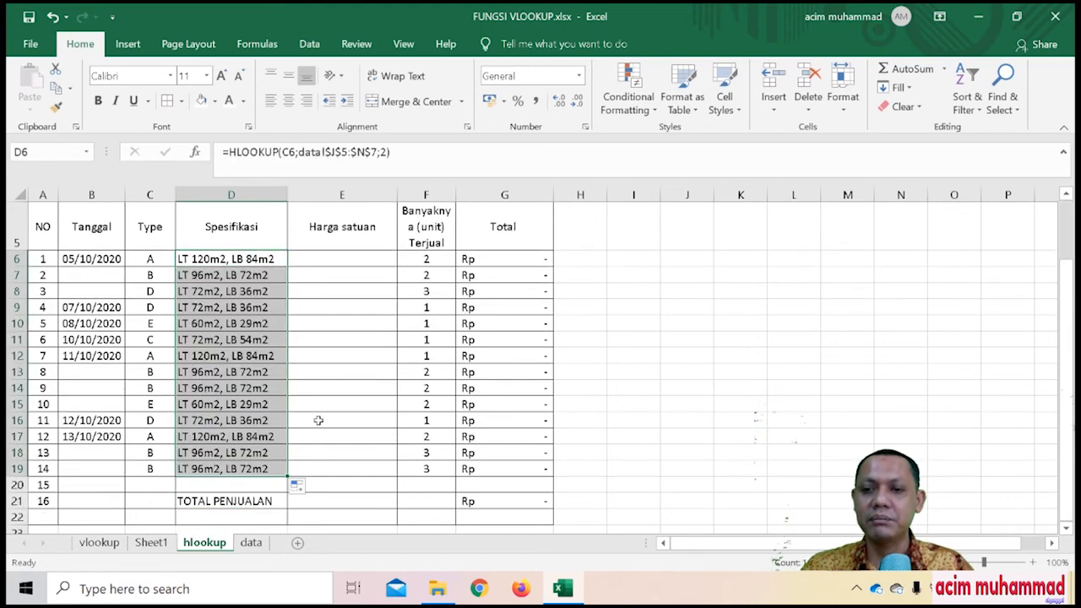
pyautogui.click(347, 337)
# Step: Copy the HLOOKUP formula from D6 into the Harga satuan cell E6
pyautogui.click(273, 260)
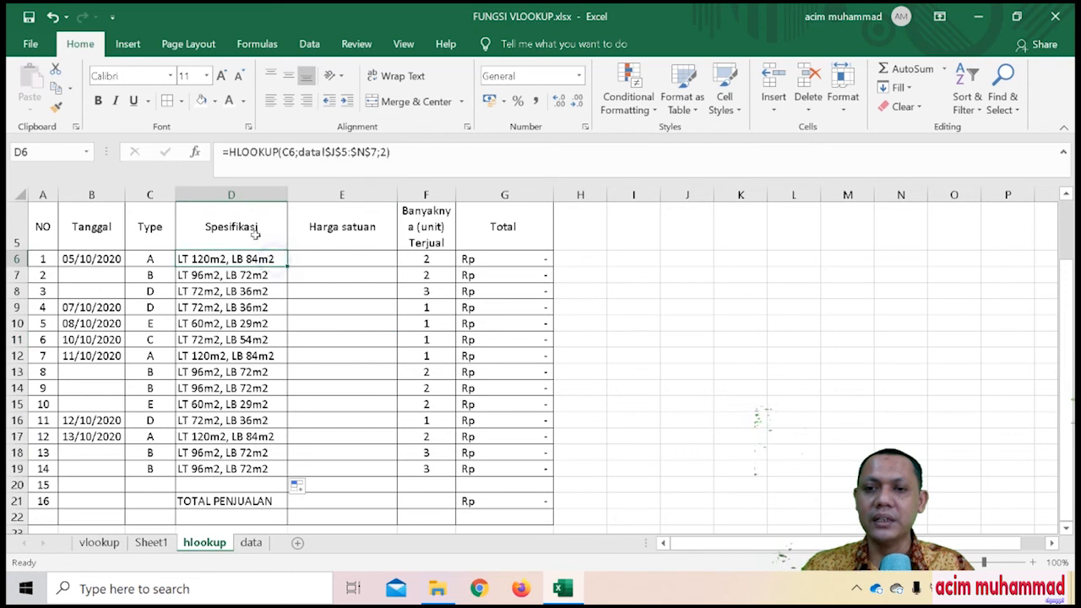
pyautogui.click(58, 88)
pyautogui.click(340, 259)
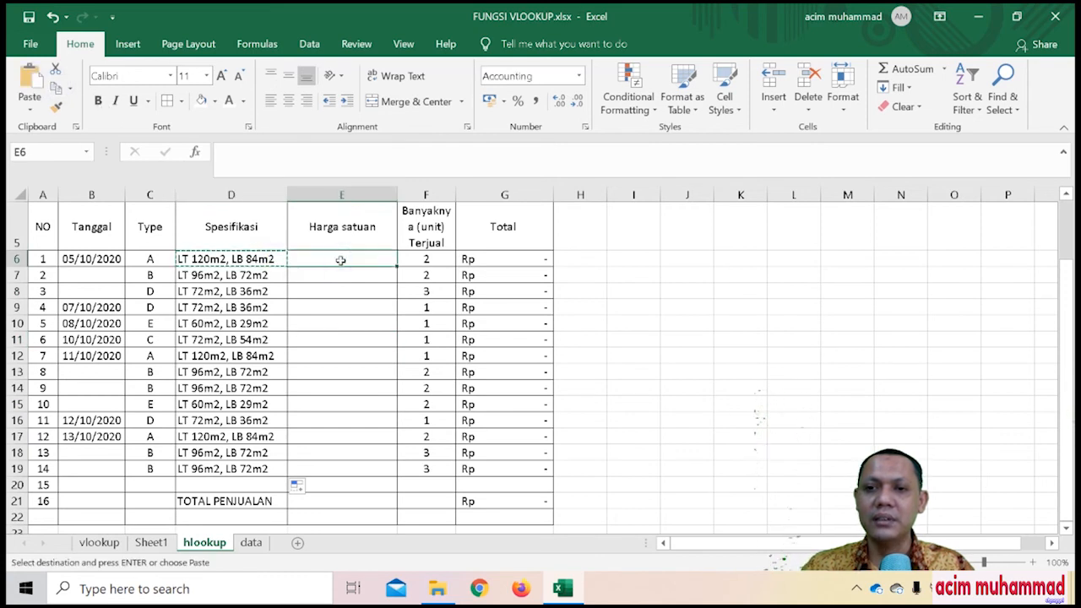
pyautogui.click(30, 85)
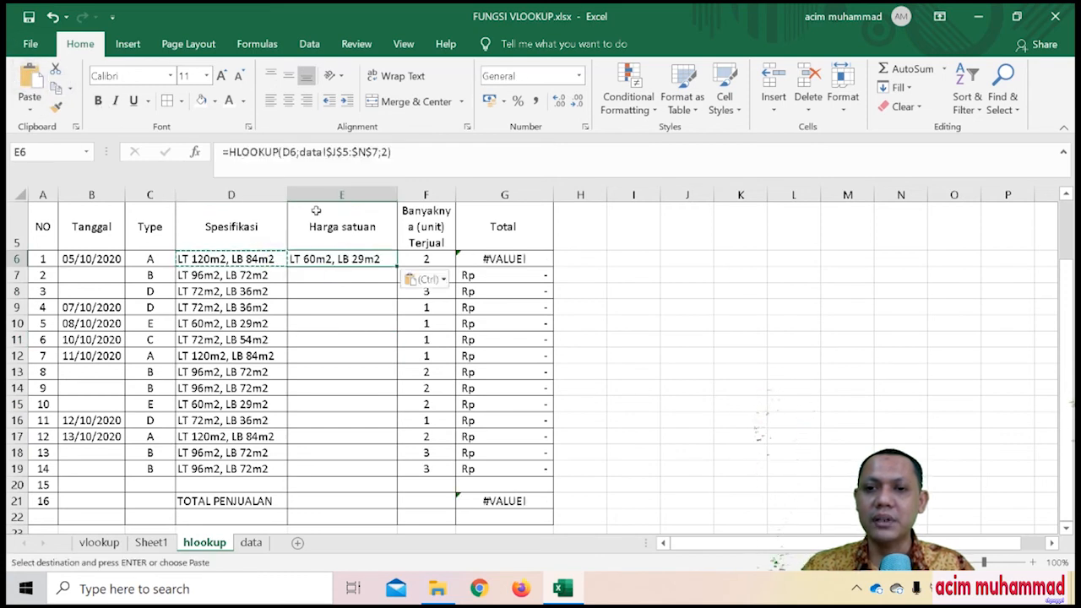
# Step: Change E6's HLOOKUP formula to use C6 as the lookup value and 3 as the row index, and commit it
pyautogui.click(289, 154)
pyautogui.press('BackSpace')
pyautogui.write('C')
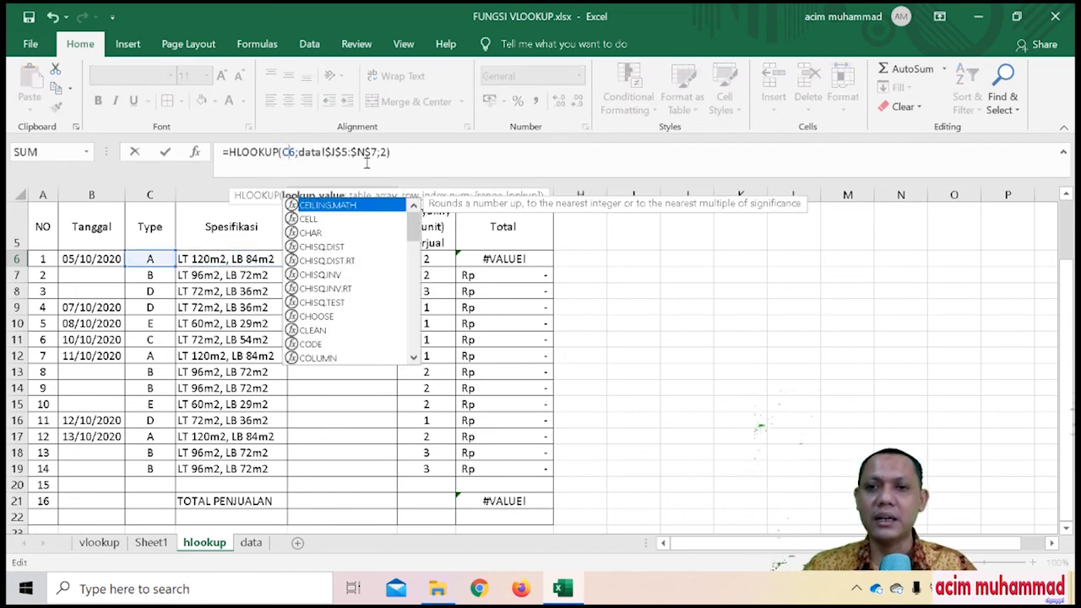
pyautogui.click(390, 153)
pyautogui.doubleClick(387, 153)
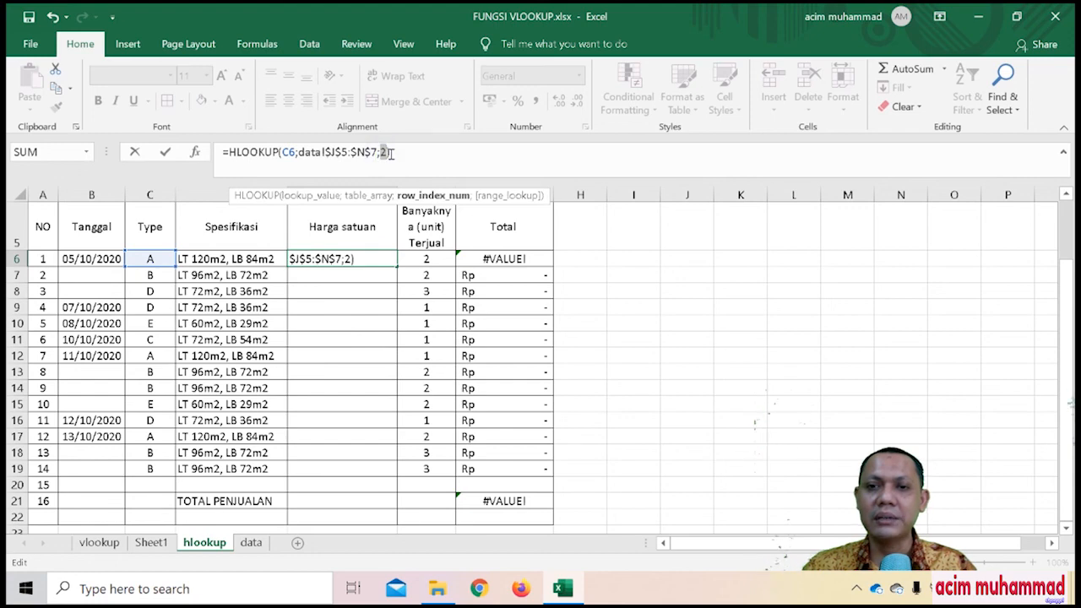
pyautogui.write('3')
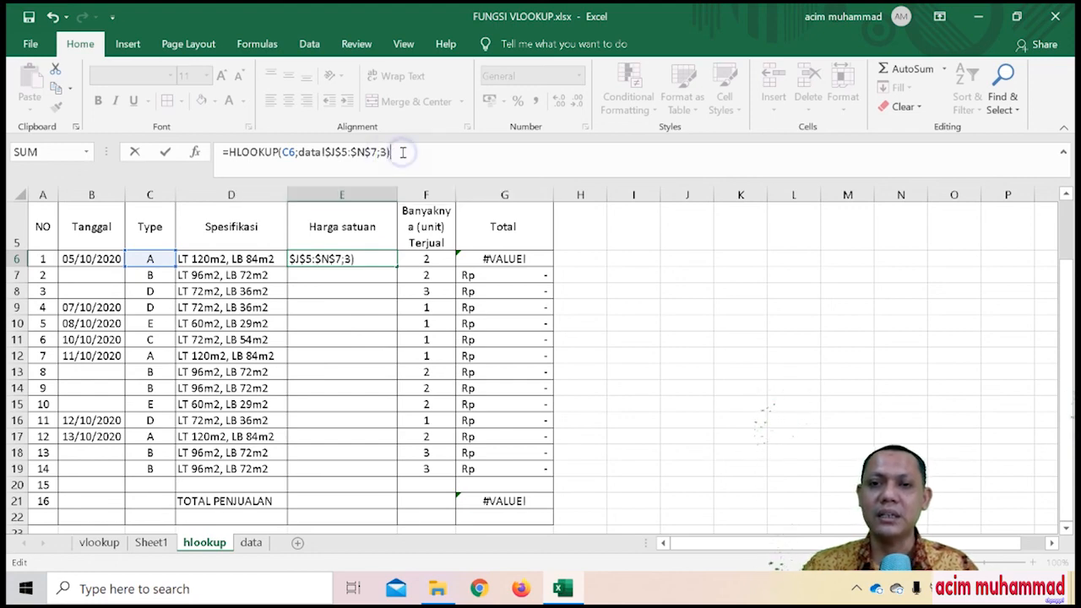
pyautogui.press('Return')
# Step: Fill the Harga satuan HLOOKUP formula from E6 down through E19 and apply the Accounting number format to those cells
pyautogui.click(381, 259)
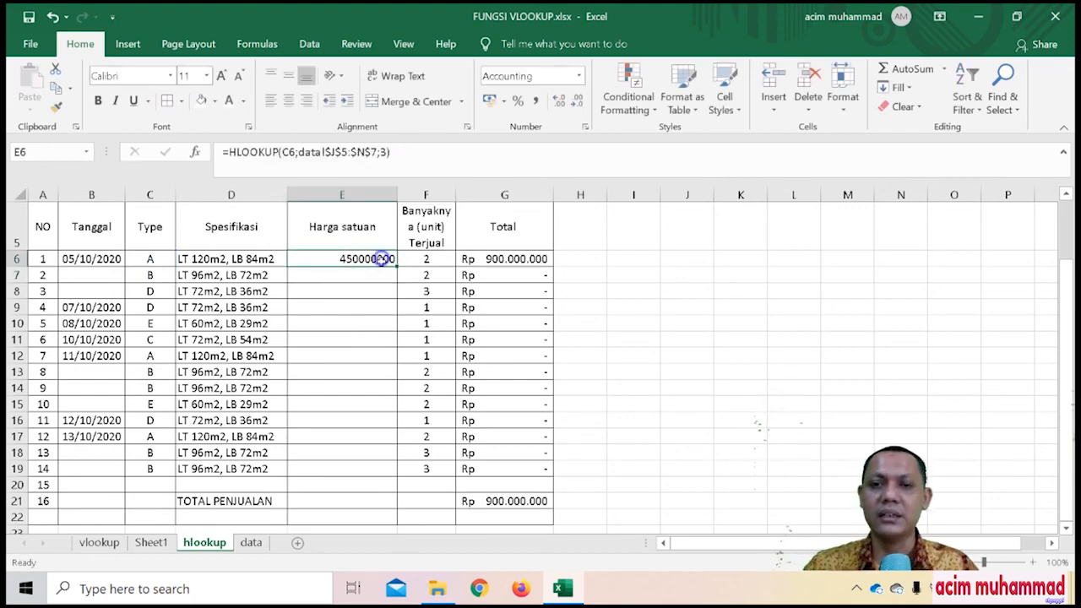
pyautogui.moveTo(396, 265); pyautogui.dragTo(434, 478)
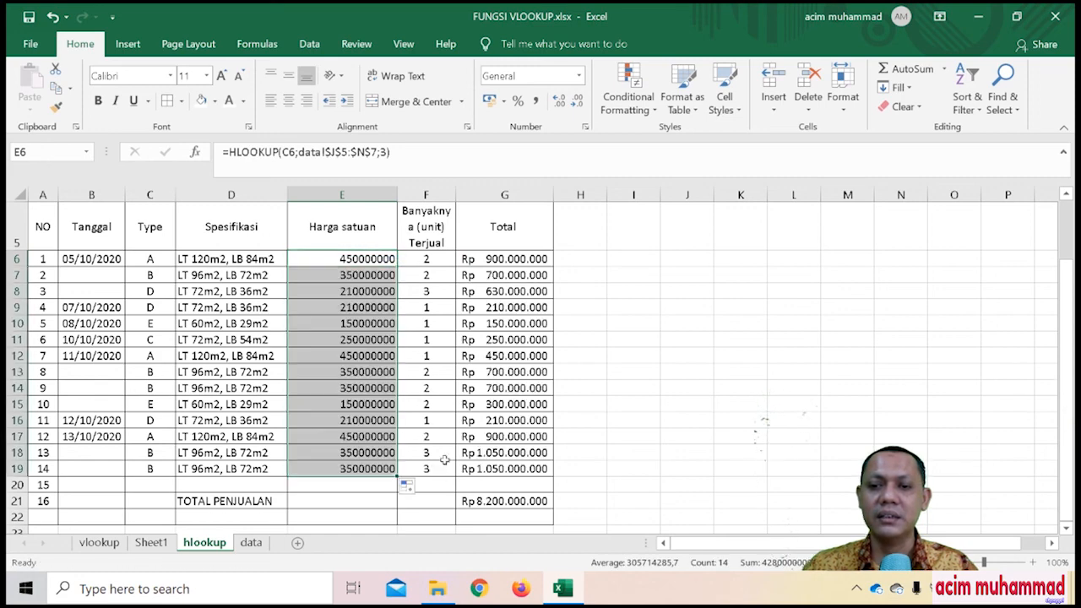
pyautogui.click(584, 127)
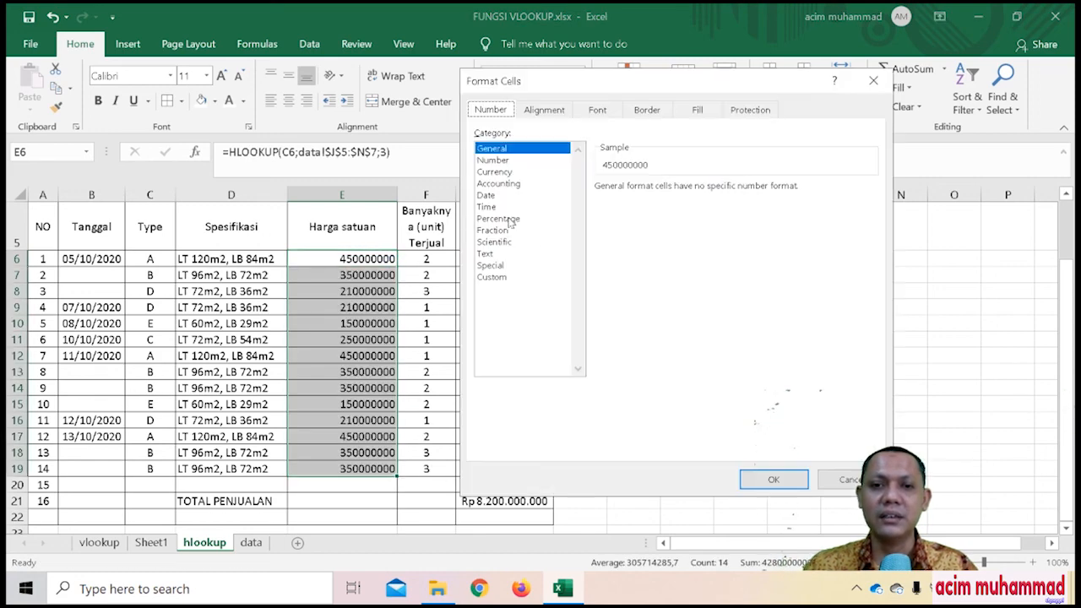
pyautogui.click(500, 183)
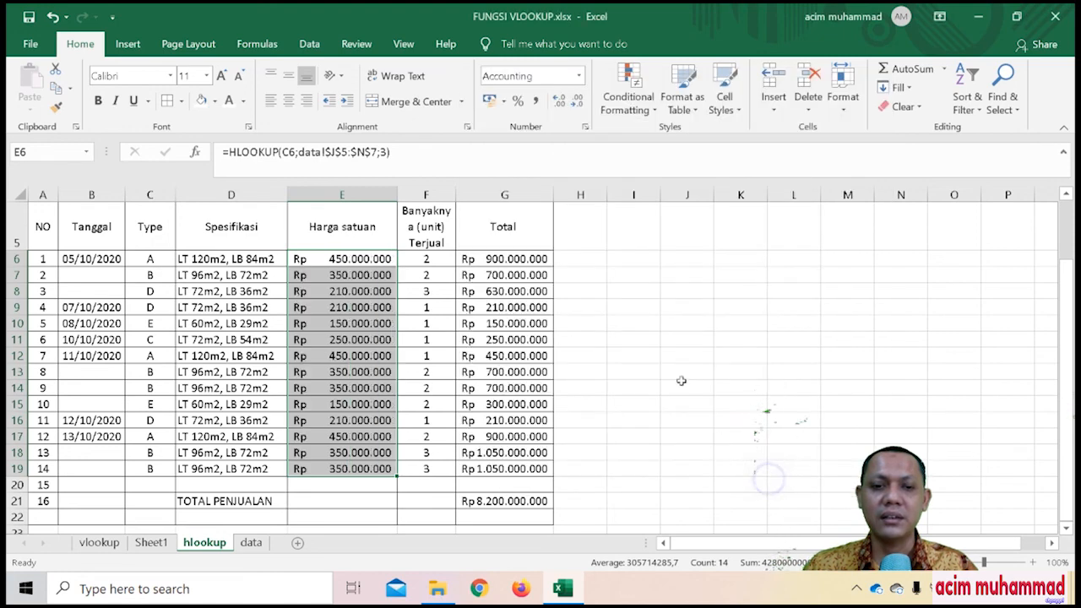
pyautogui.click(773, 482)
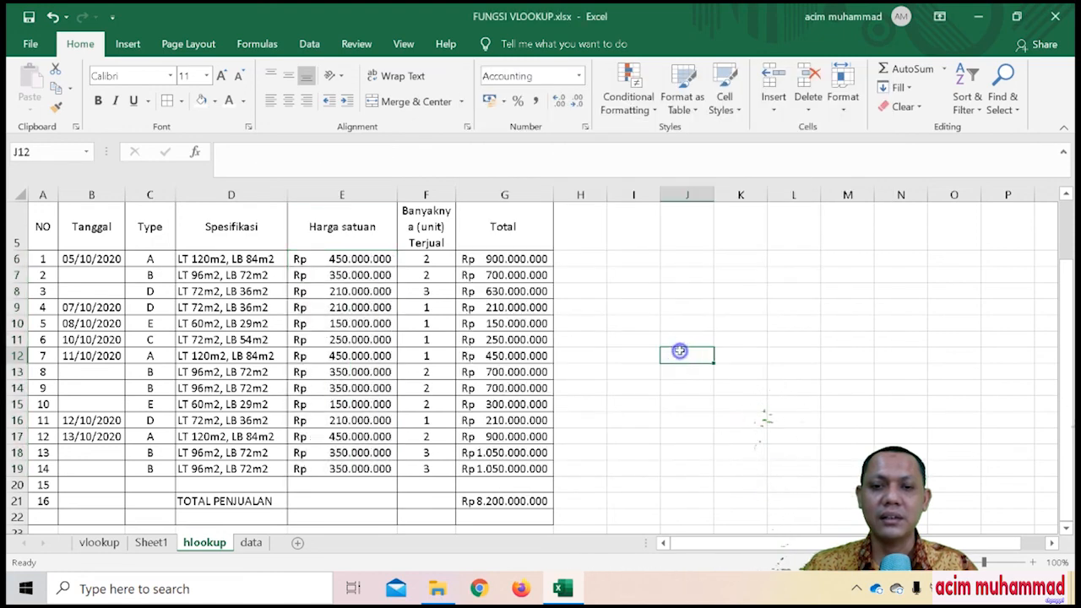
# Step: Open the HLOOKUP formula in E6 to review its arguments
pyautogui.click(416, 153)
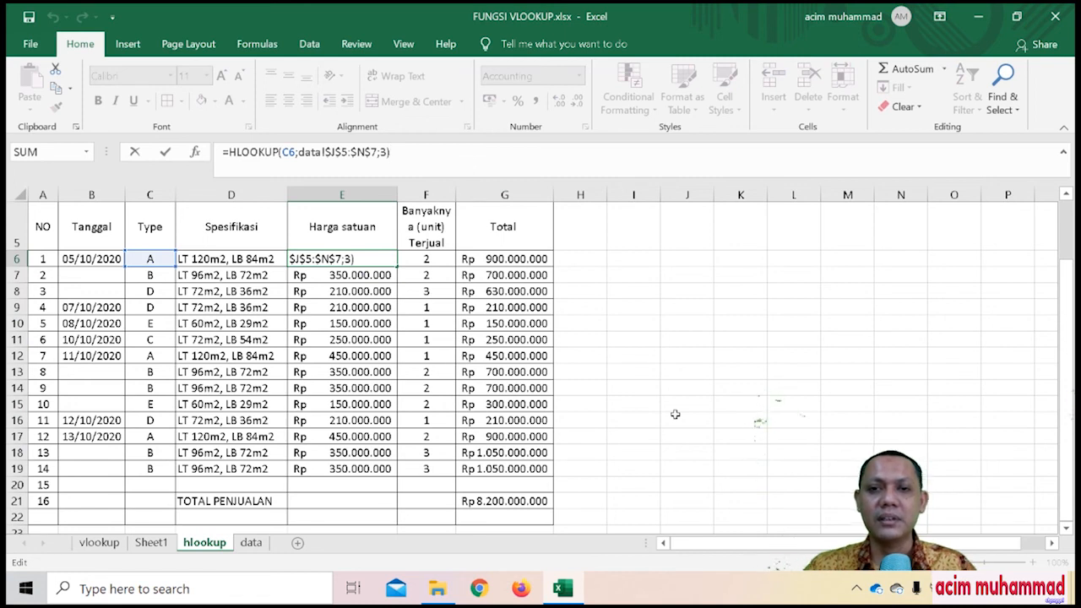